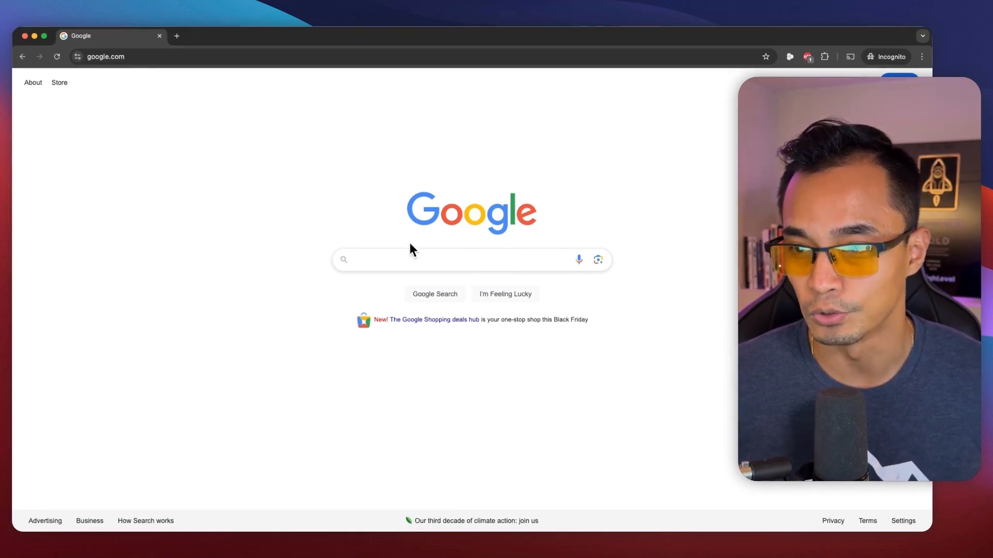
Step: Search Google for 'roofers near me', decline precise location, and highlight the GOOGLE GUARANTEED label
click(398, 259)
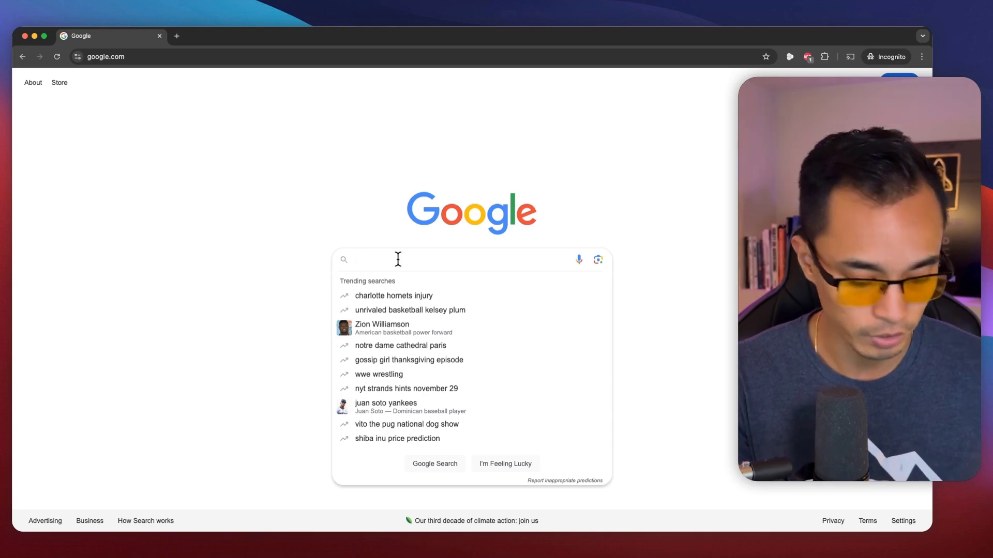
text(roofer)
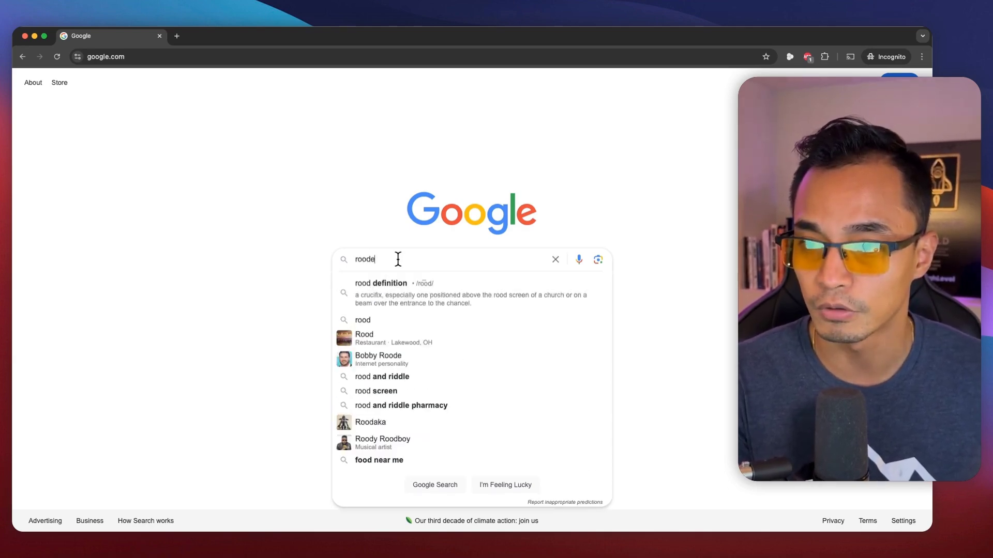
text(s n)
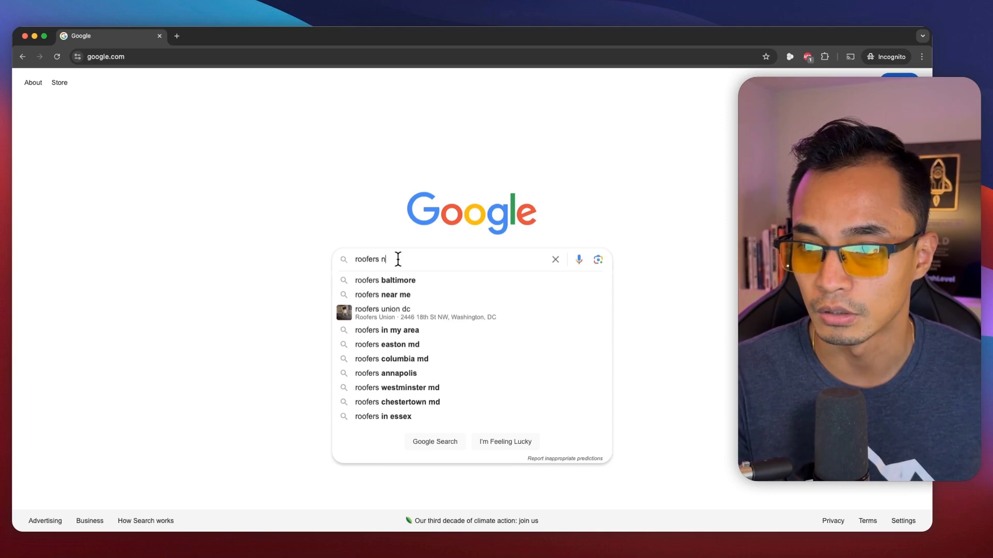
text(ear m)
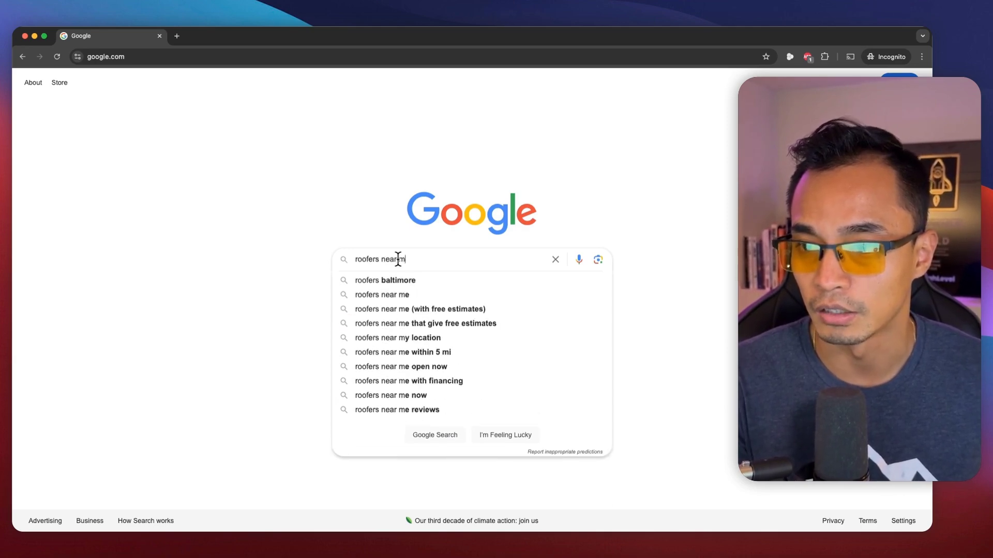
text(e)
key(Return)
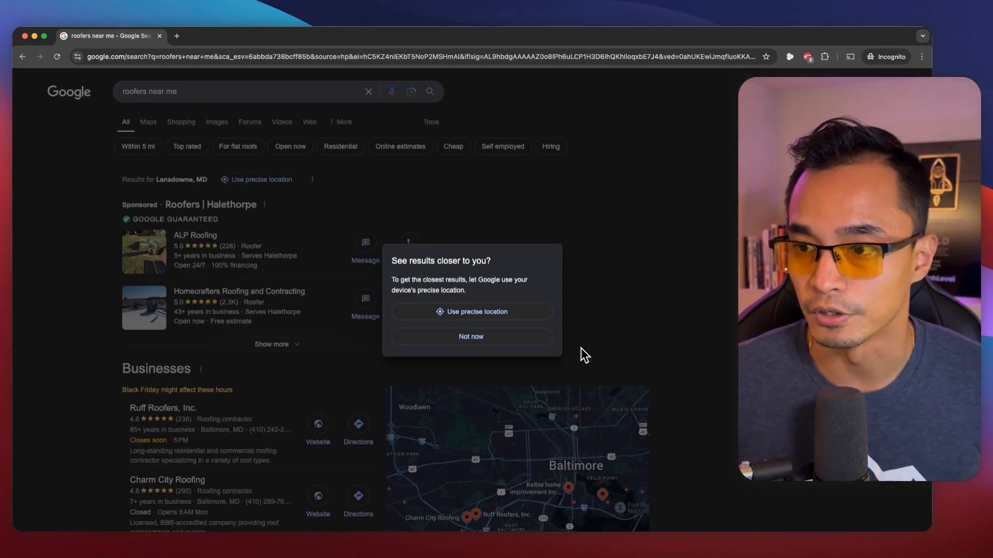
click(468, 338)
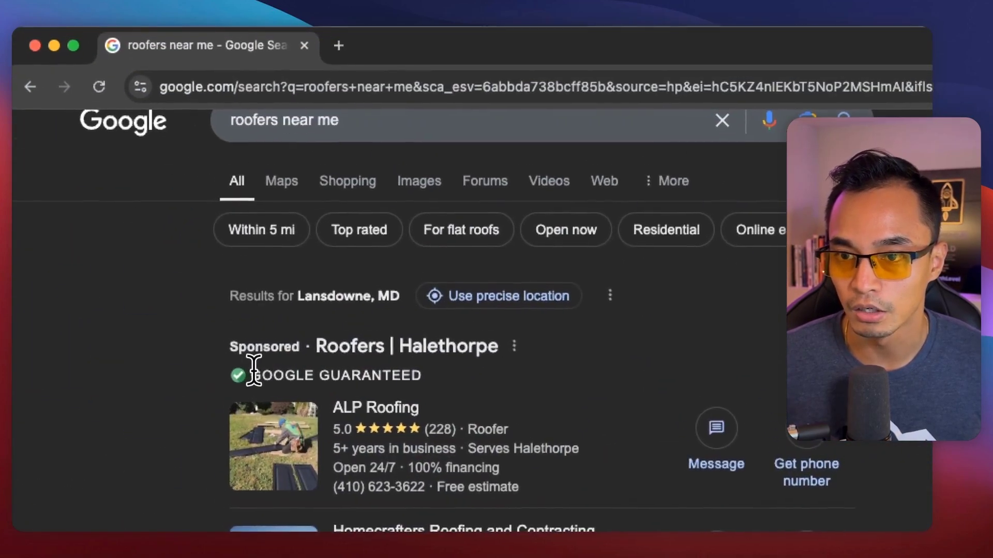
drag(236, 370, 446, 384)
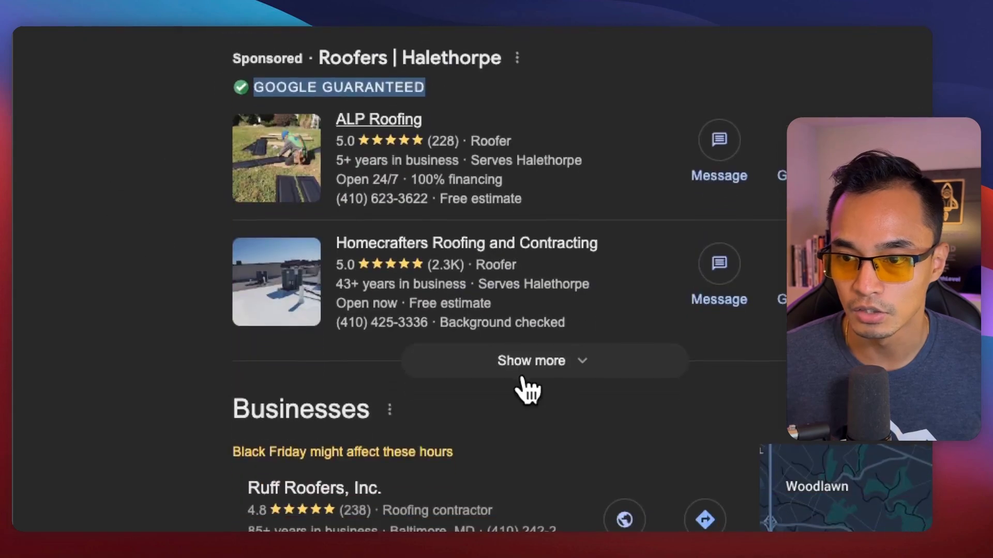
Step: Open ALP Roofing's ad to browse the full Roofing list, then switch to the Local Services Ads tab
click(385, 338)
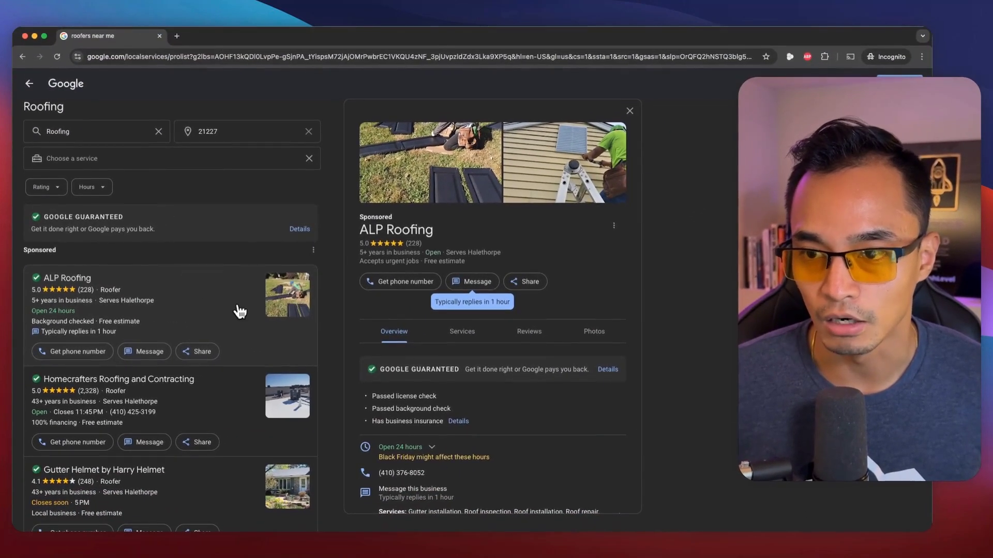
scroll(219, 346, down, 3)
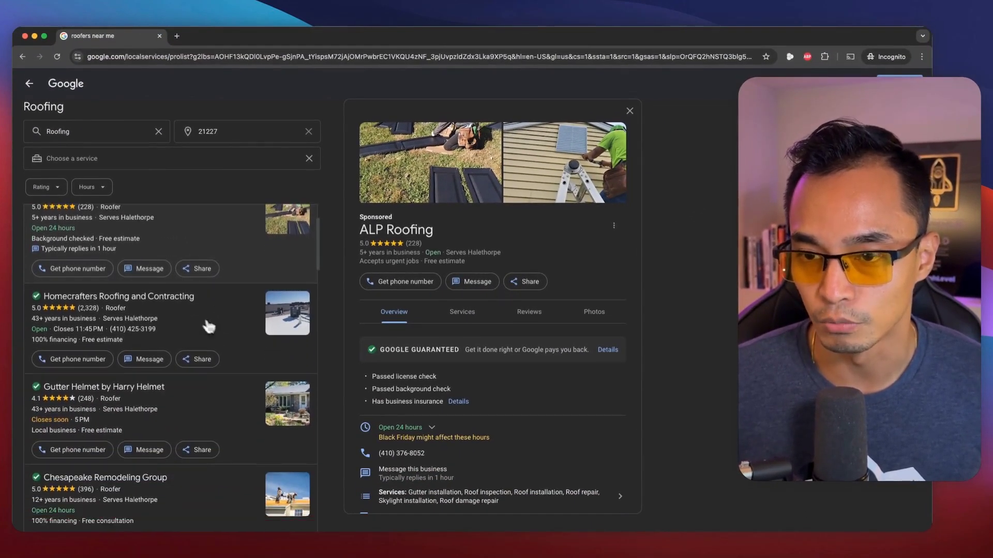
scroll(232, 339, down, 10)
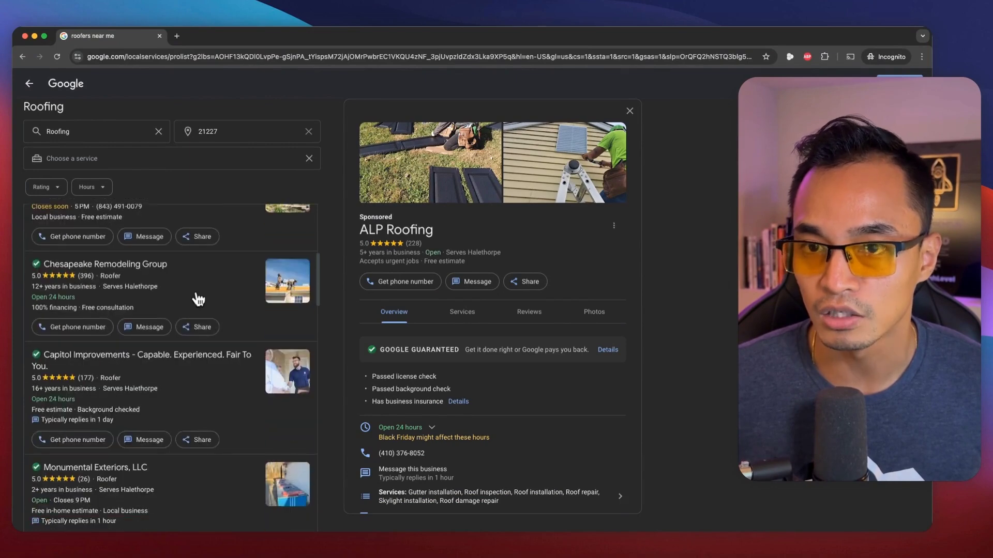
scroll(197, 295, up, 12)
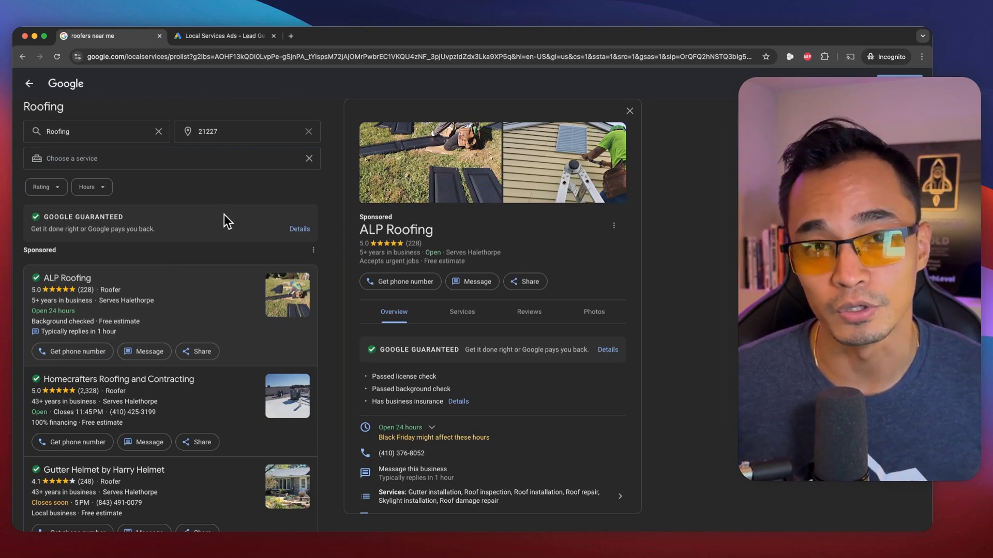
click(216, 35)
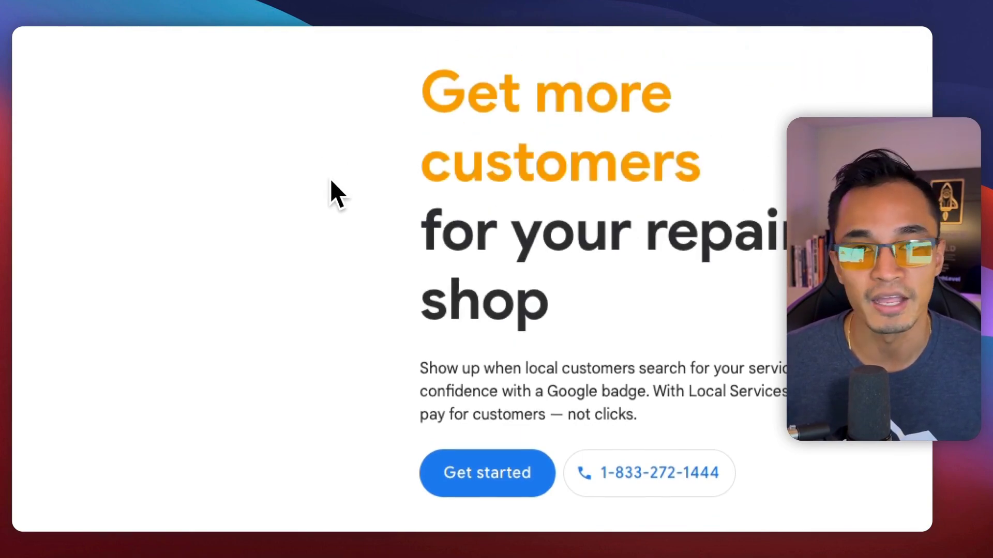
click(195, 45)
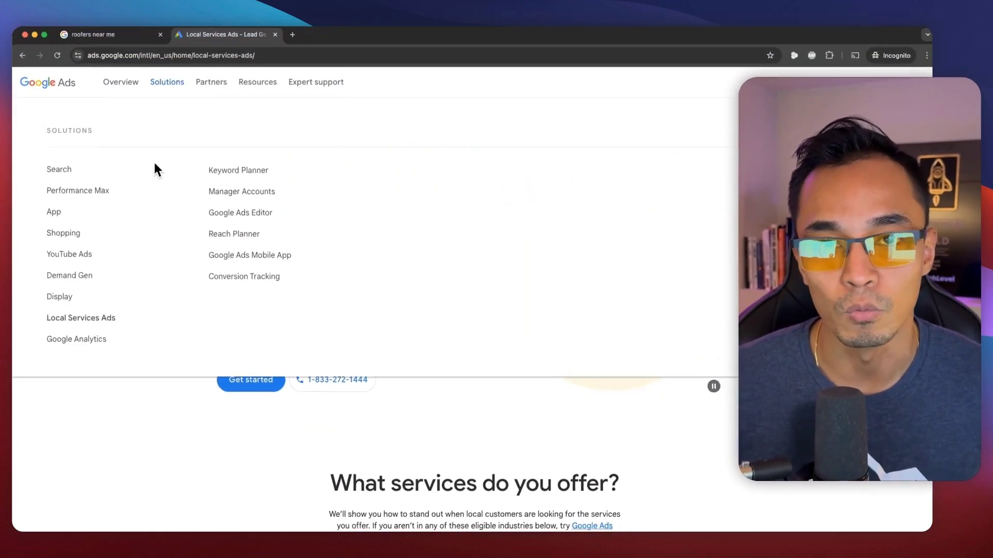
click(213, 417)
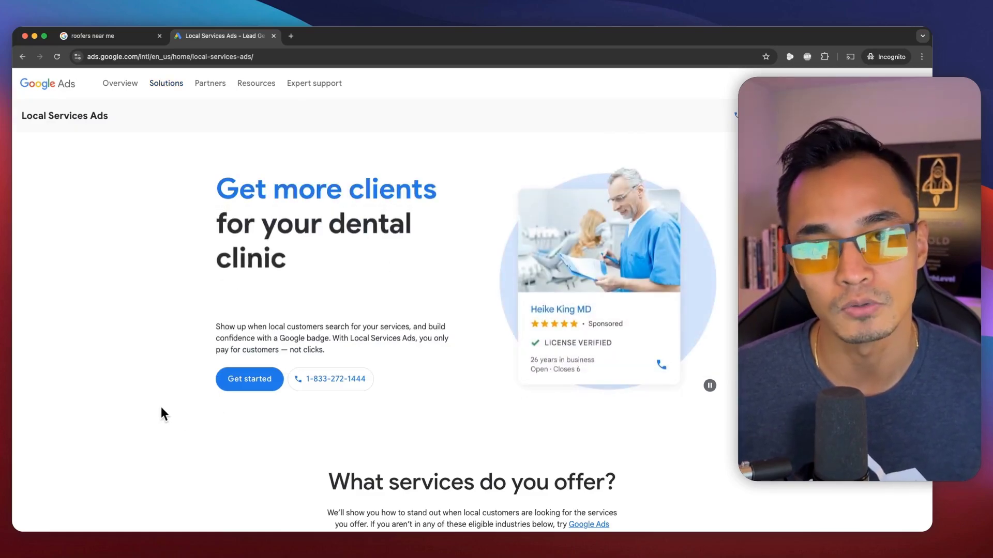
click(132, 37)
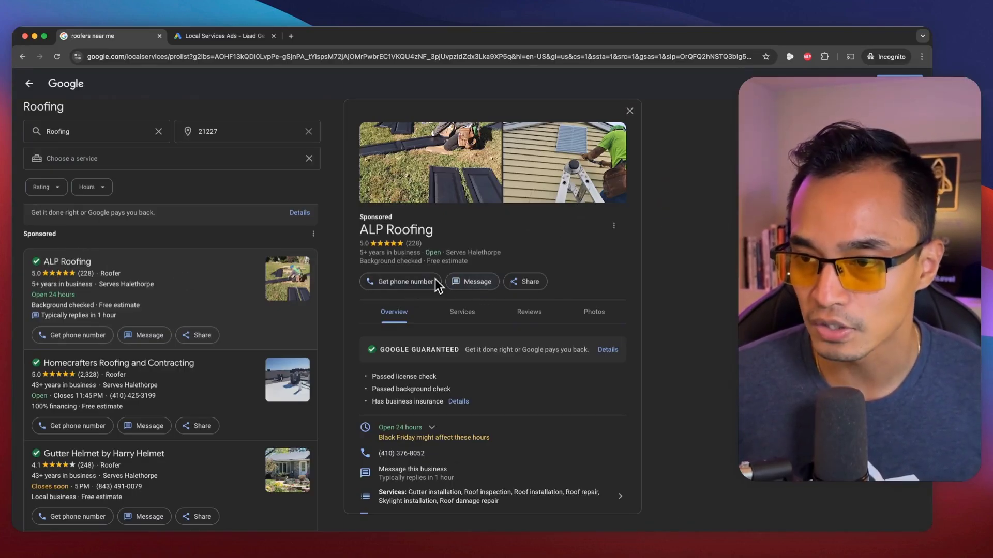
click(406, 281)
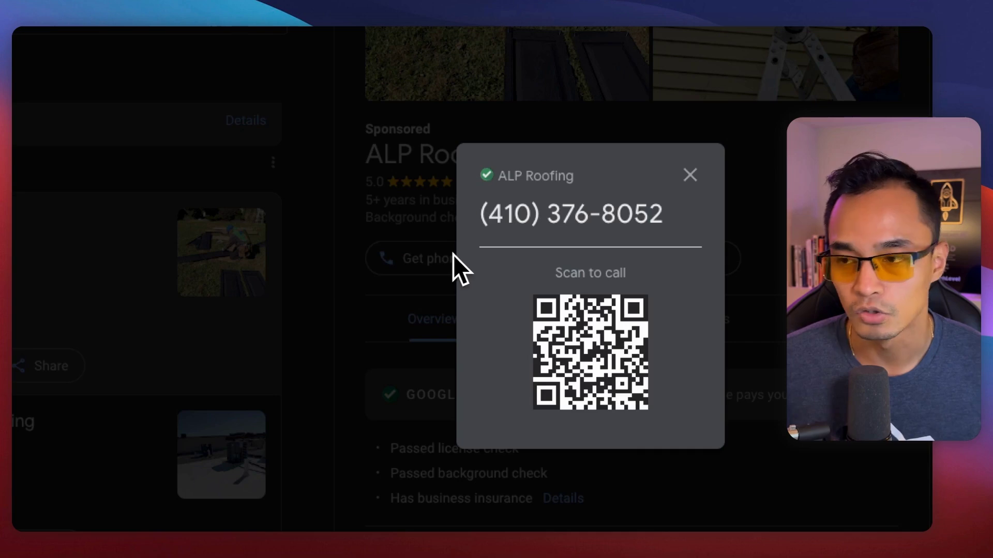
click(691, 175)
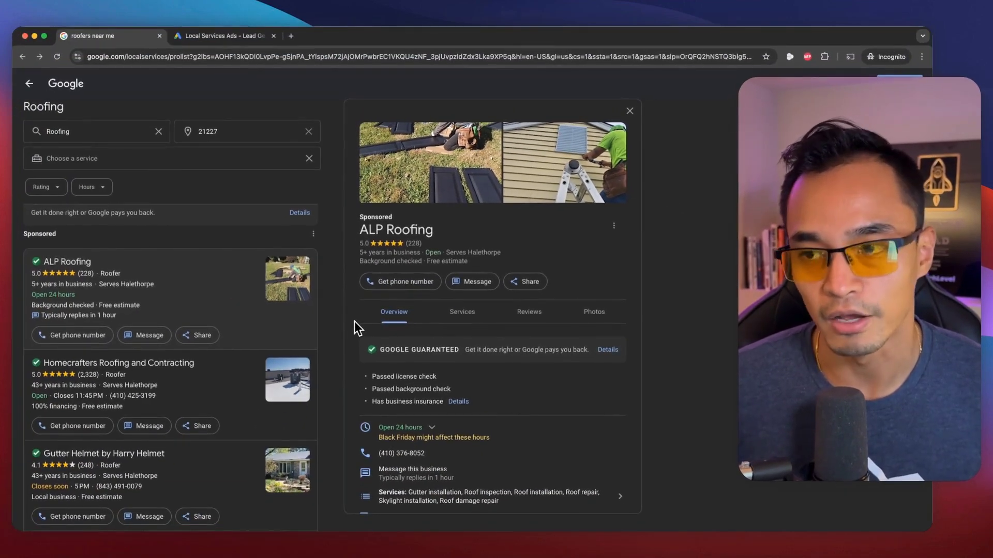
Step: Back on Local Services Ads, highlight the row of eligible service categories
key(ctrl+Tab)
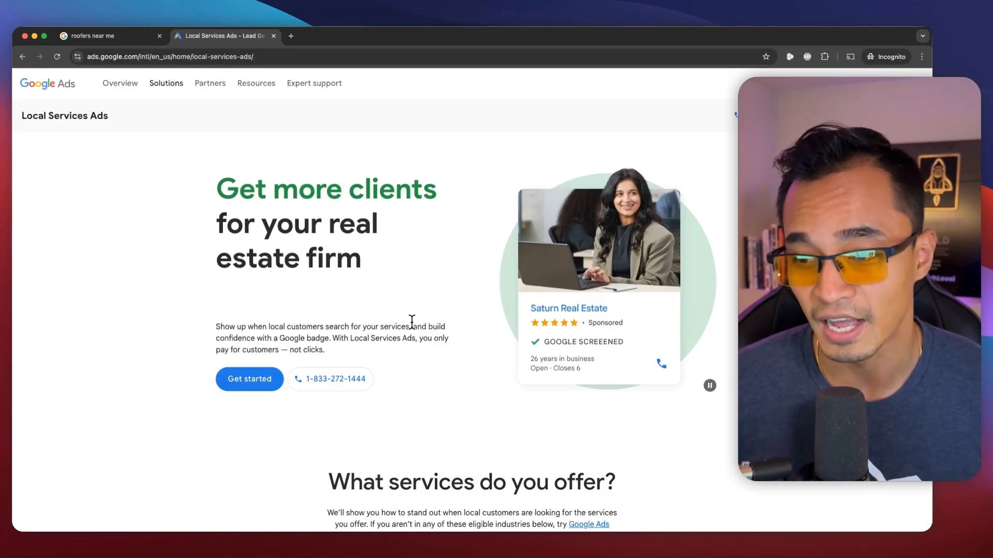
scroll(414, 323, down, 6)
drag(176, 282, 721, 305)
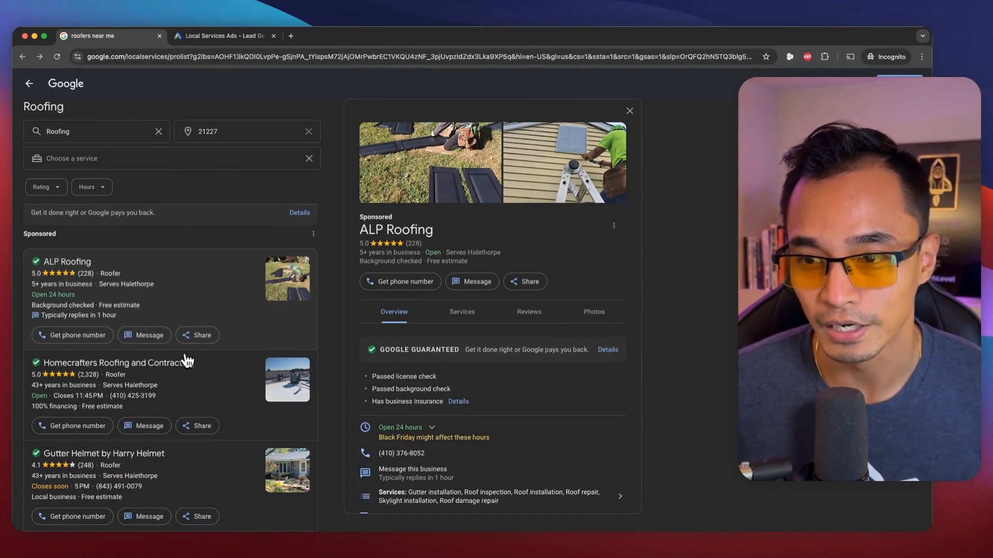
Step: Replace the Roofing service with Acupuncture to list providers near 21227
scroll(186, 357, down, 10)
scroll(179, 315, down, 10)
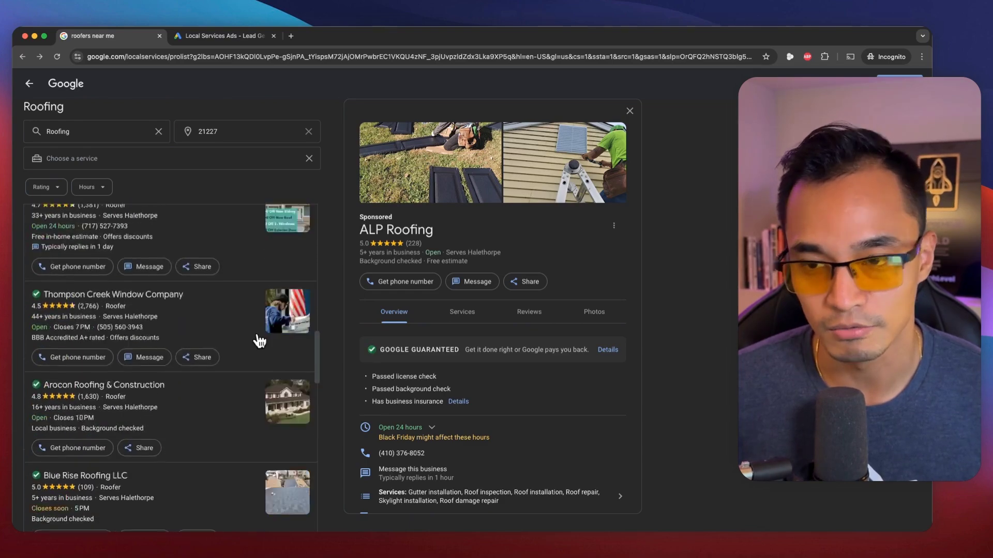
scroll(257, 333, up, 10)
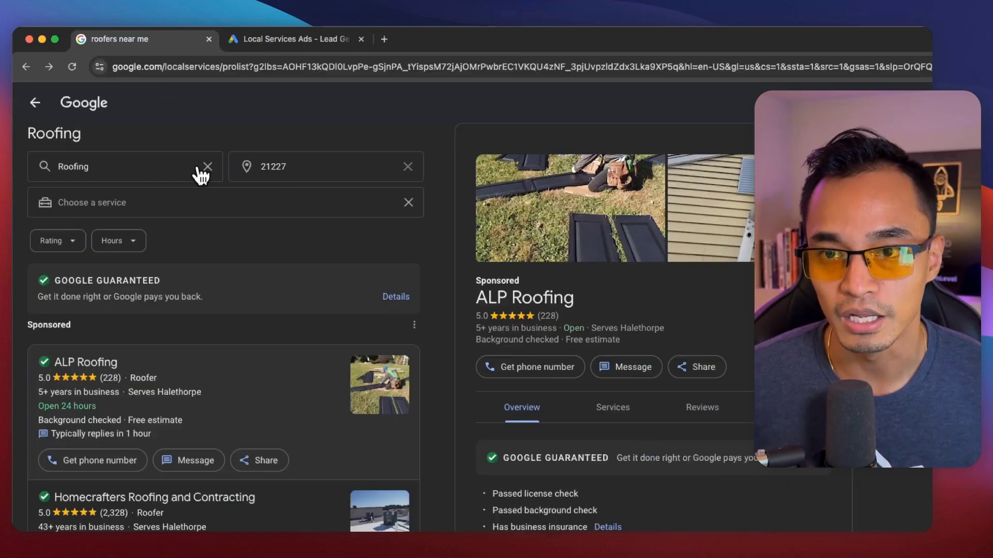
click(206, 166)
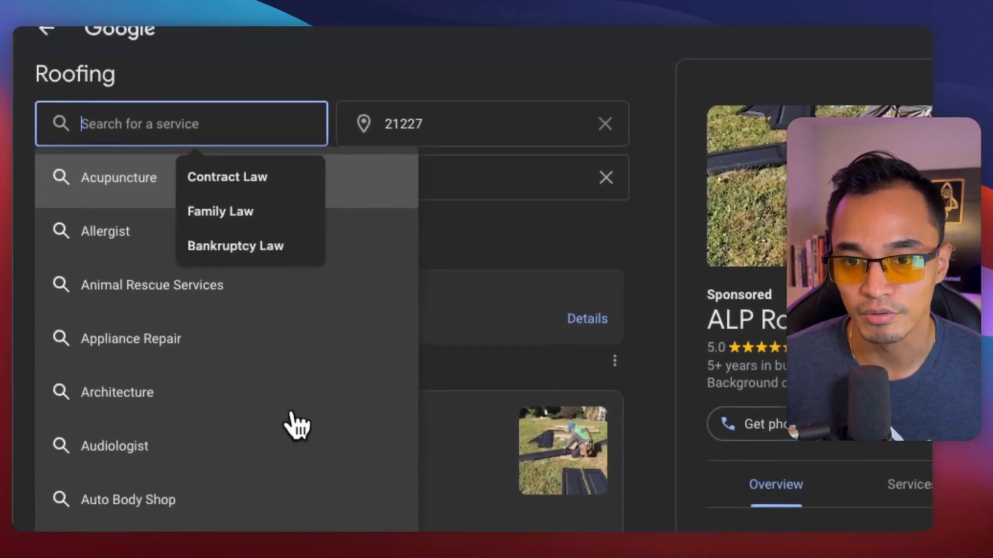
scroll(168, 425, down, 3)
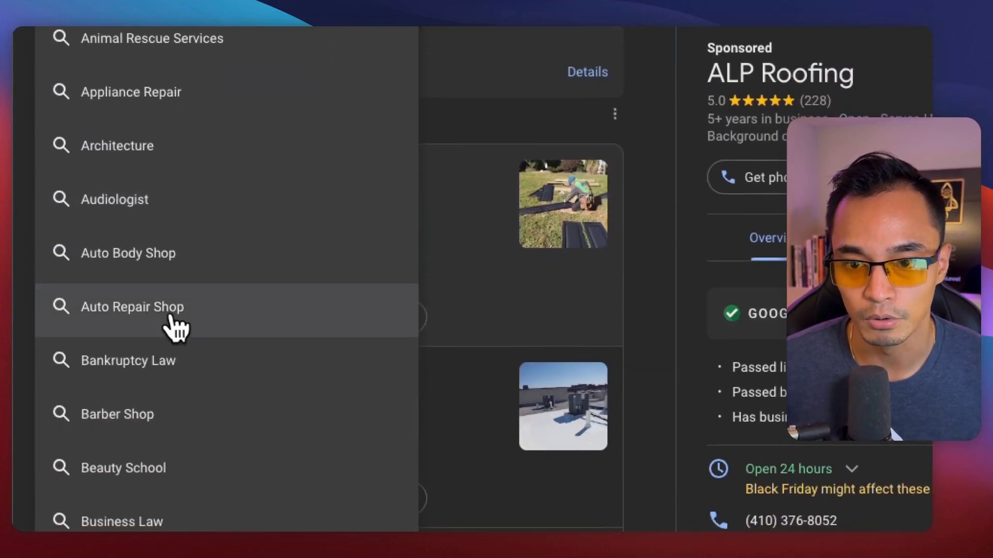
scroll(172, 325, up, 6)
click(127, 248)
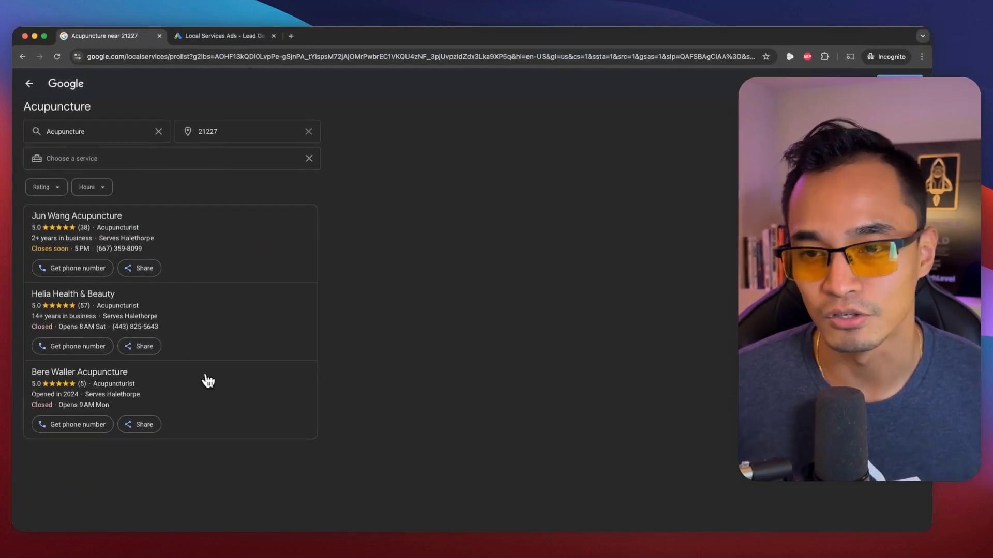
Step: Switch the service to Barber Shop, which returns no listings
click(93, 132)
scroll(230, 455, down, 5)
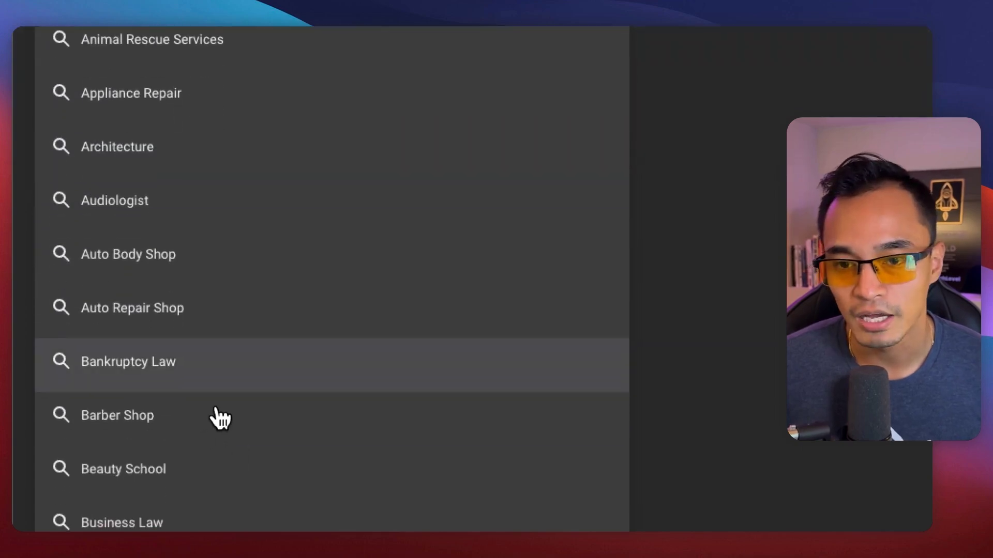
click(217, 416)
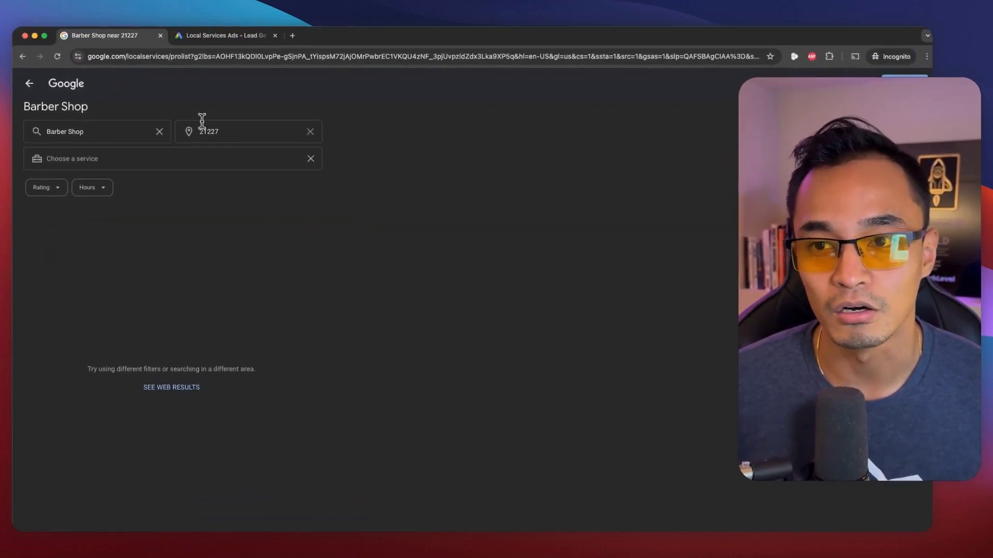
Step: Highlight the 21227 location, deselect it, and return to the 'roofers near me' results
double_click(233, 137)
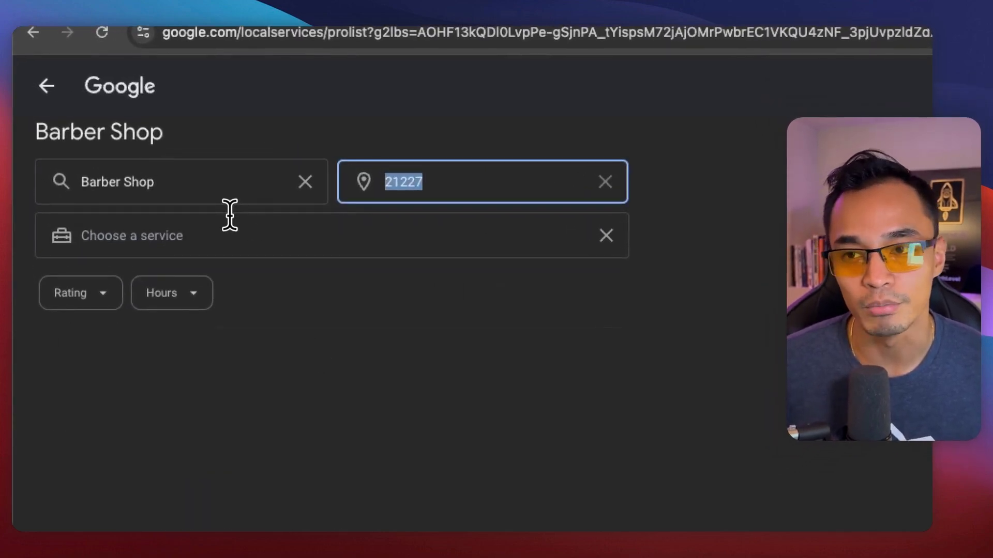
click(481, 311)
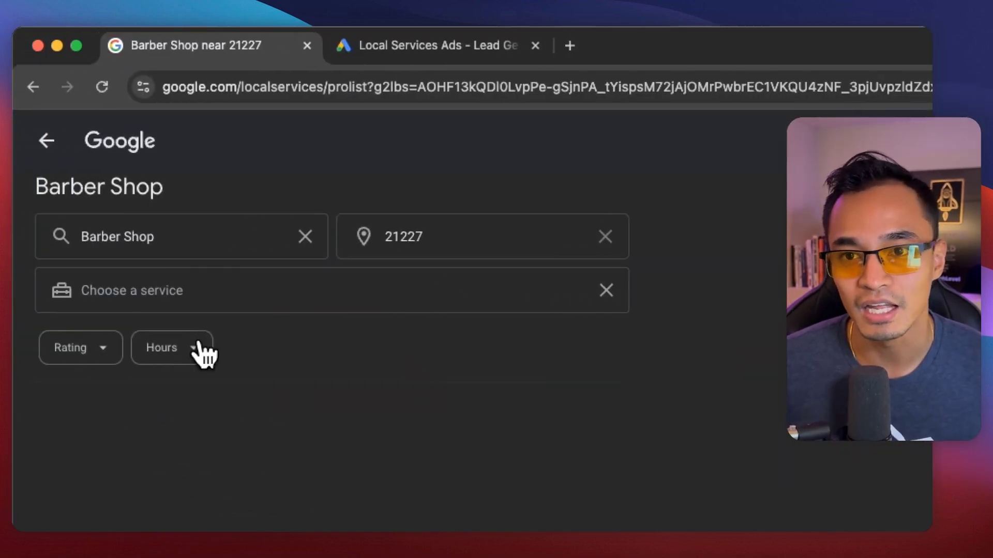
click(45, 141)
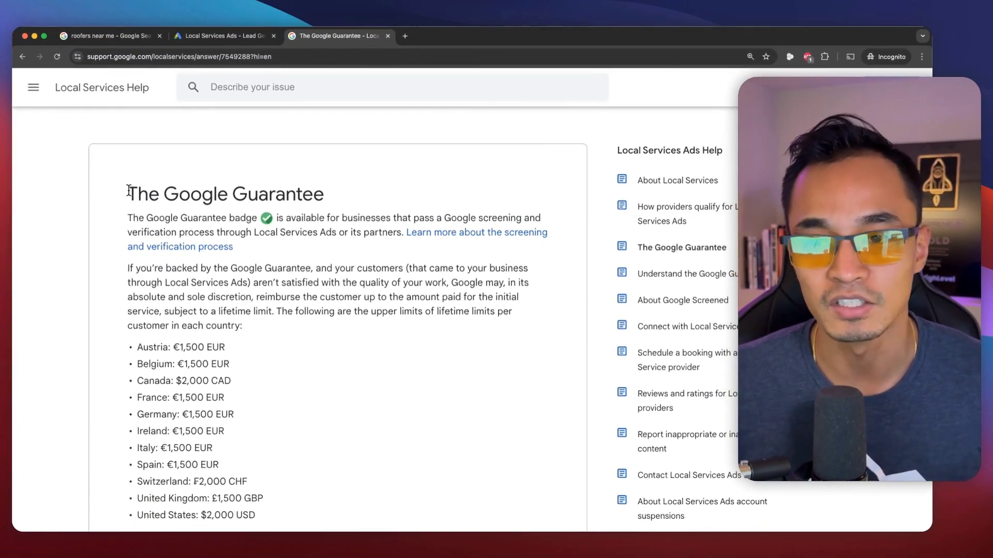
Step: Highlight The Google Guarantee heading and the United States $2,000 USD limit, then clear the highlight
drag(129, 190, 326, 194)
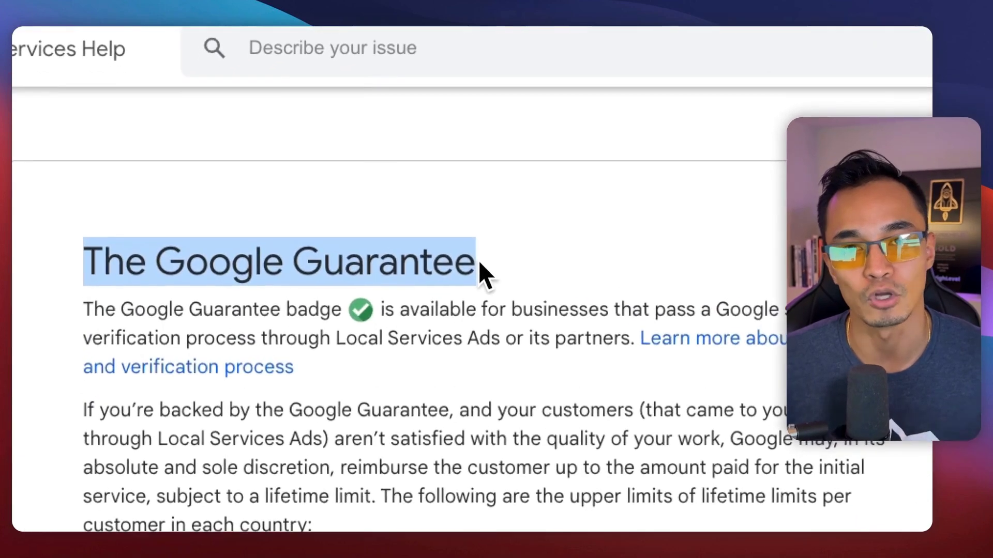
click(467, 349)
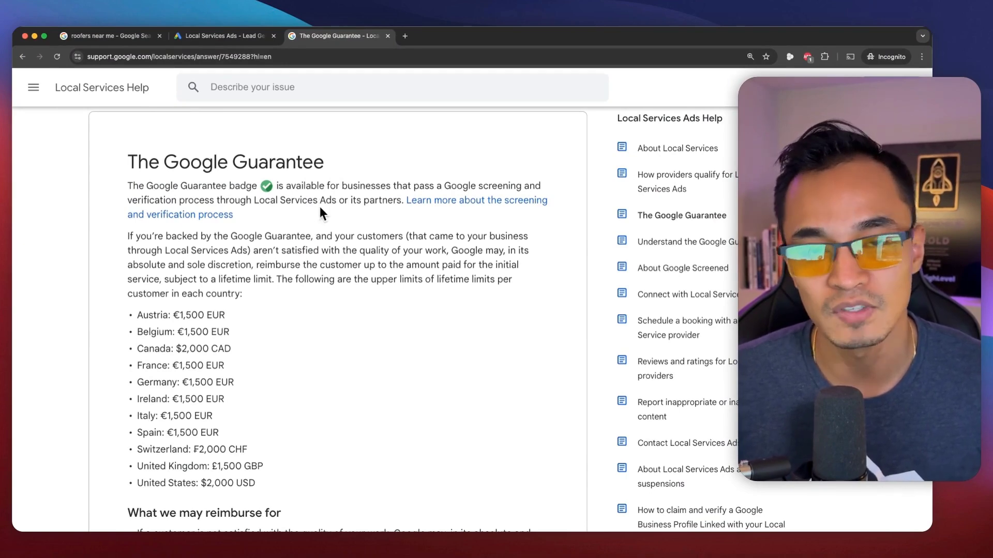
scroll(263, 299, down, 1)
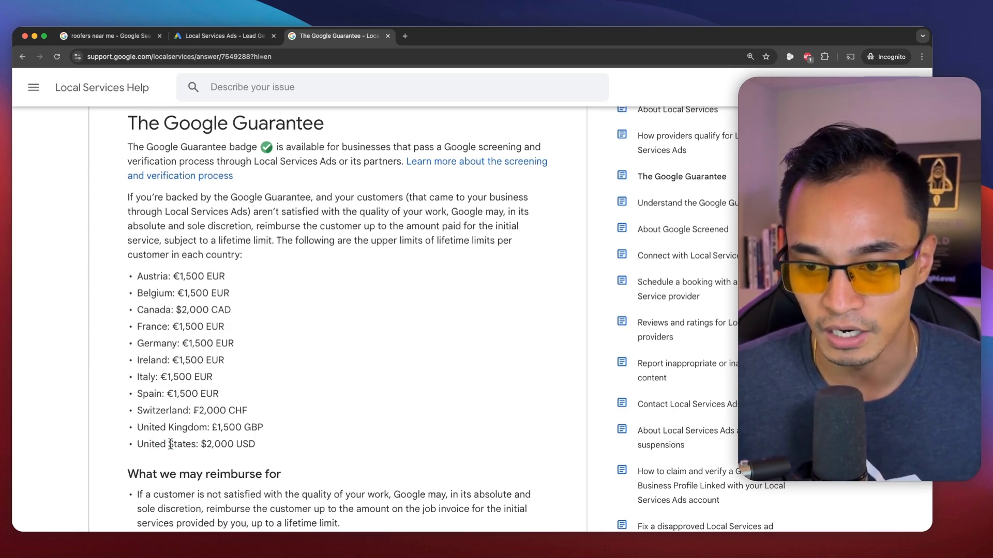
drag(151, 445, 285, 451)
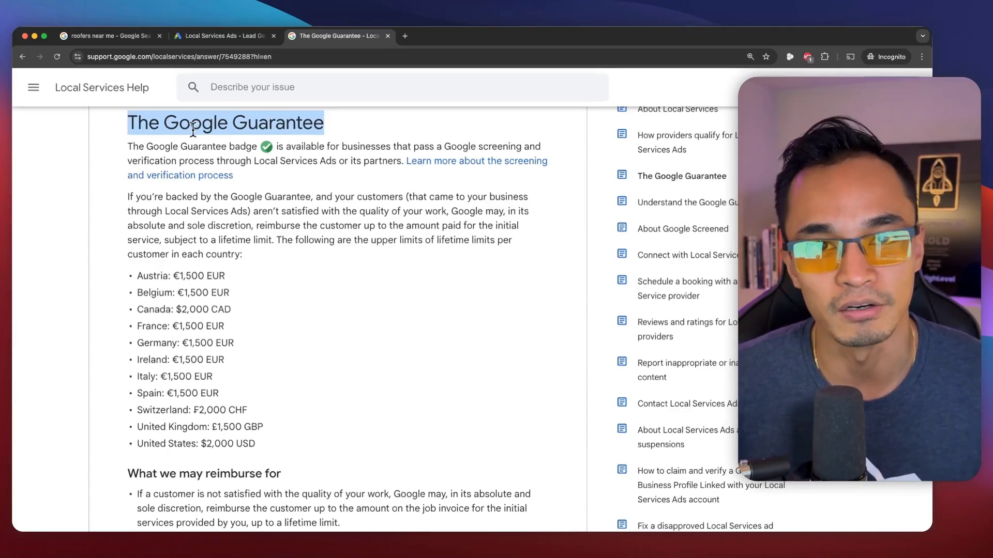
scroll(292, 169, up, 1)
click(293, 170)
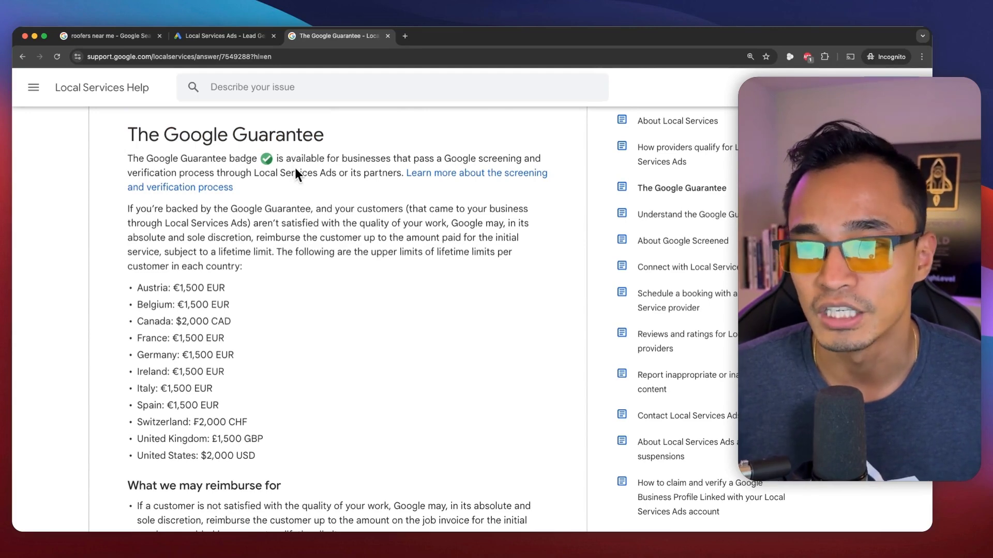
Step: On Local Services Ads, expand Set your budget, Complete screening and verification, and Go live steps
click(213, 35)
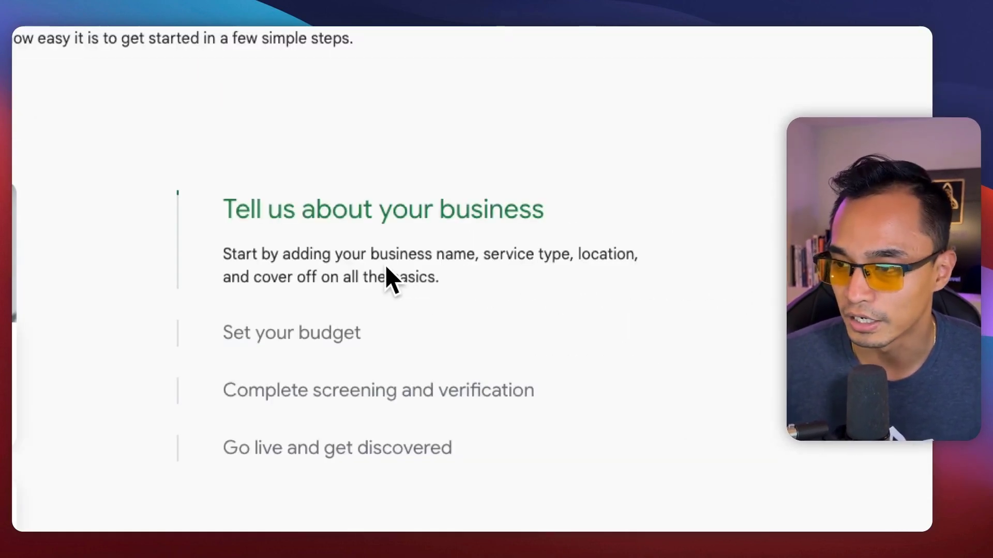
click(306, 333)
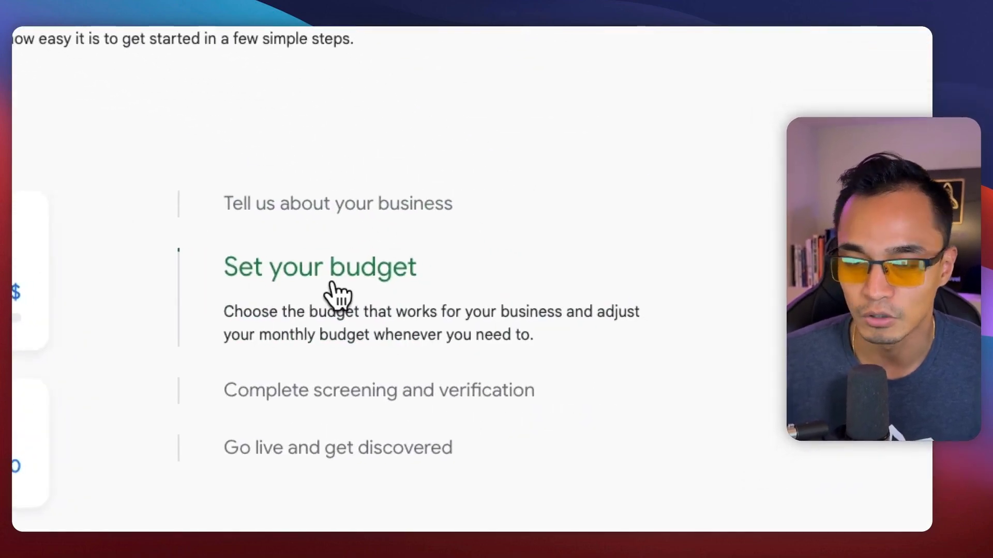
click(362, 390)
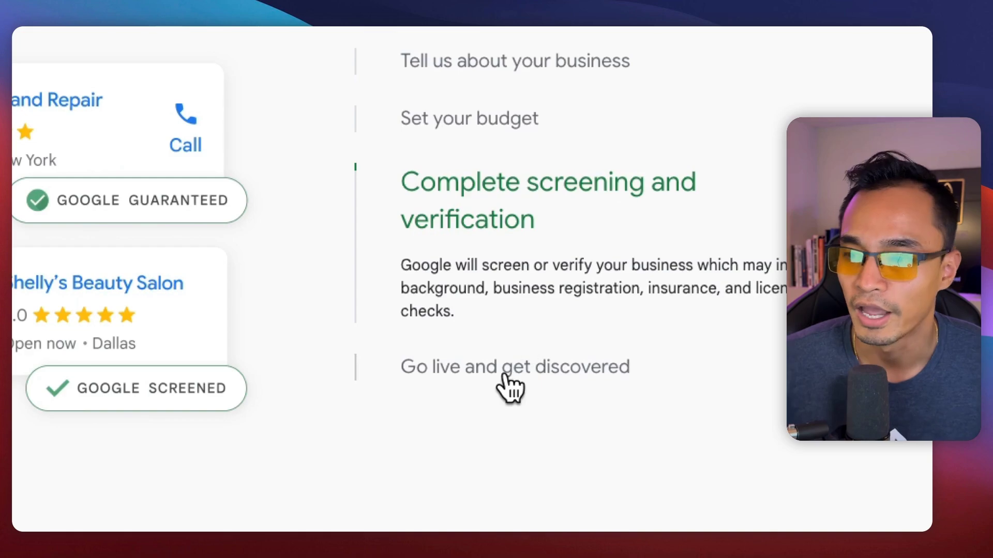
click(564, 383)
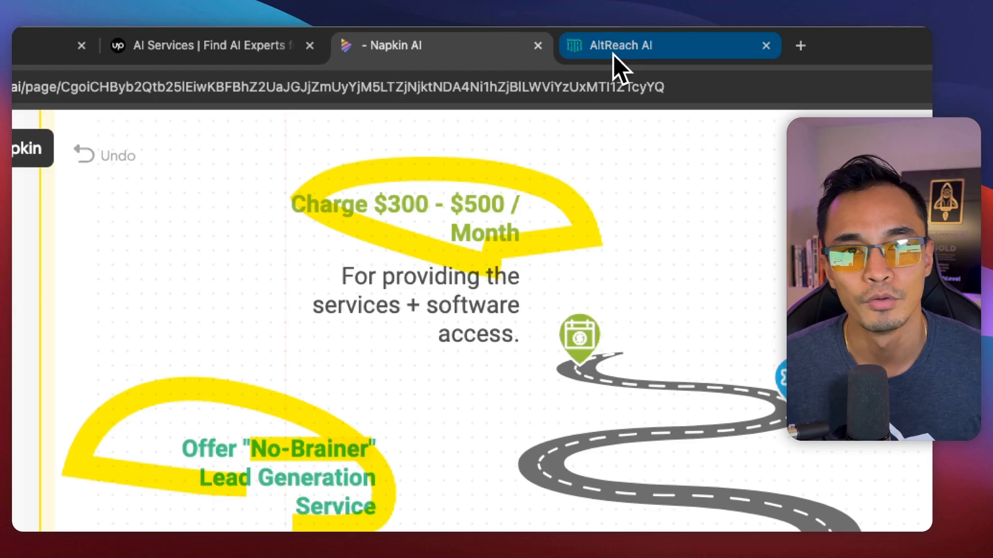
Step: Switch to the AltReach AI tab showing the GoHighLevel dashboard
click(429, 38)
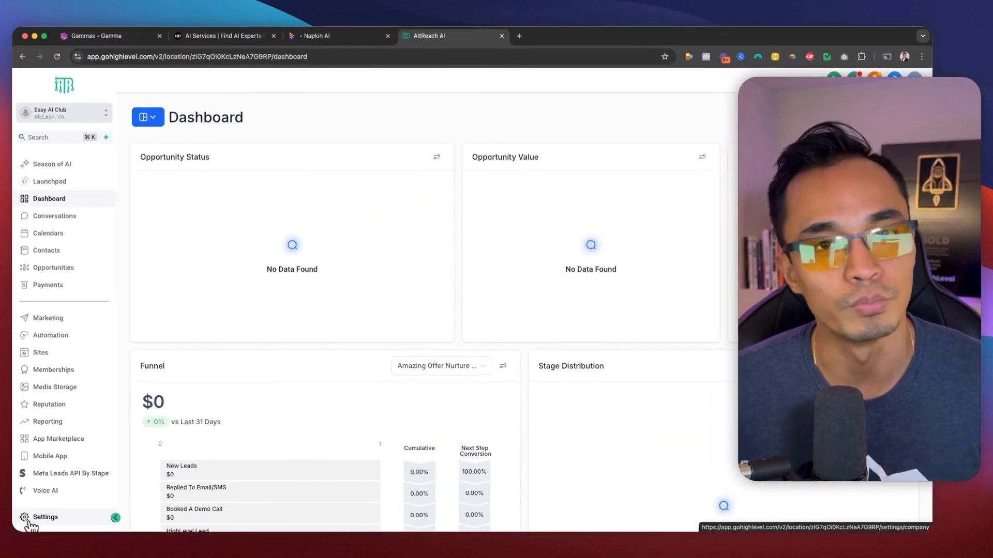
Step: Create a new voice AI agent named 'Roofer Bot' with business name Roofing Bros
click(30, 522)
scroll(52, 362, up, 5)
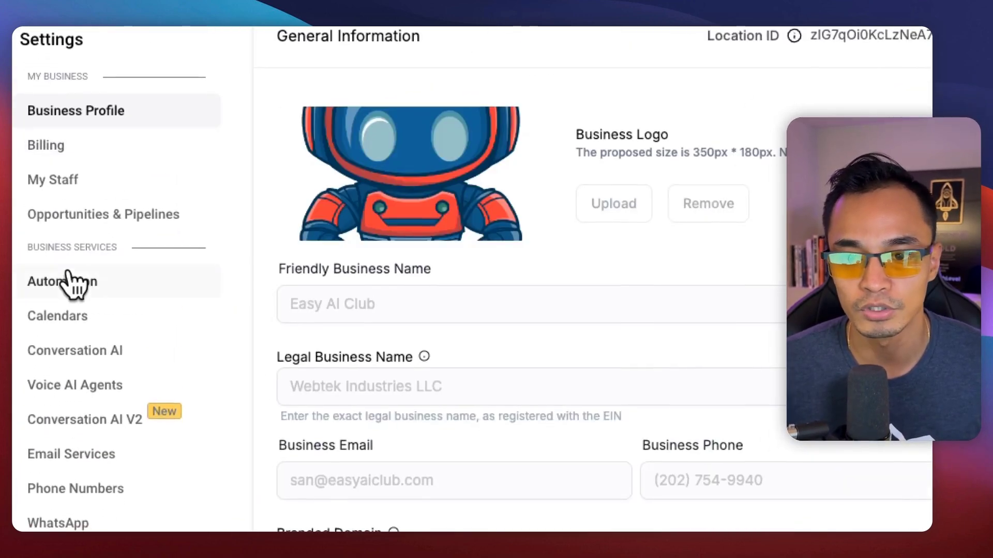
click(48, 398)
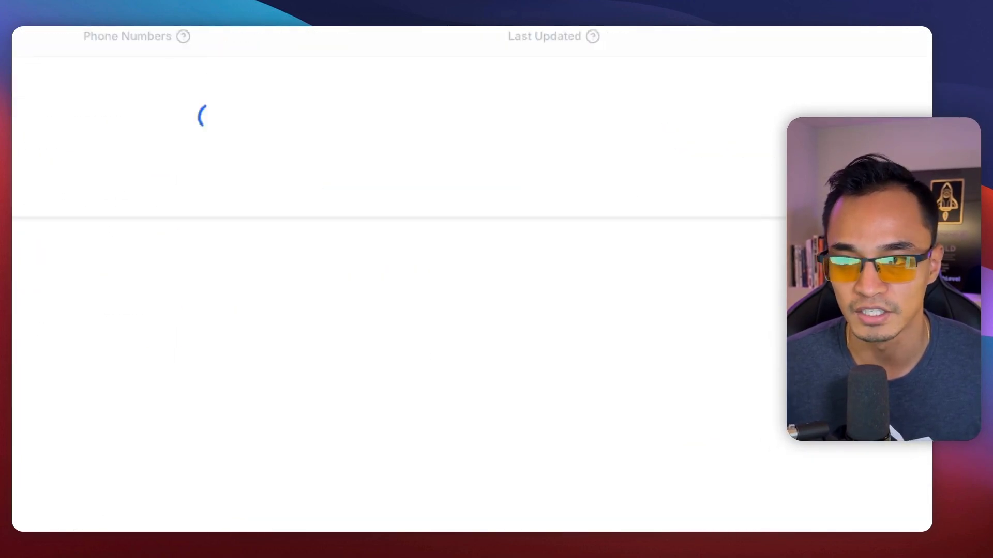
click(837, 89)
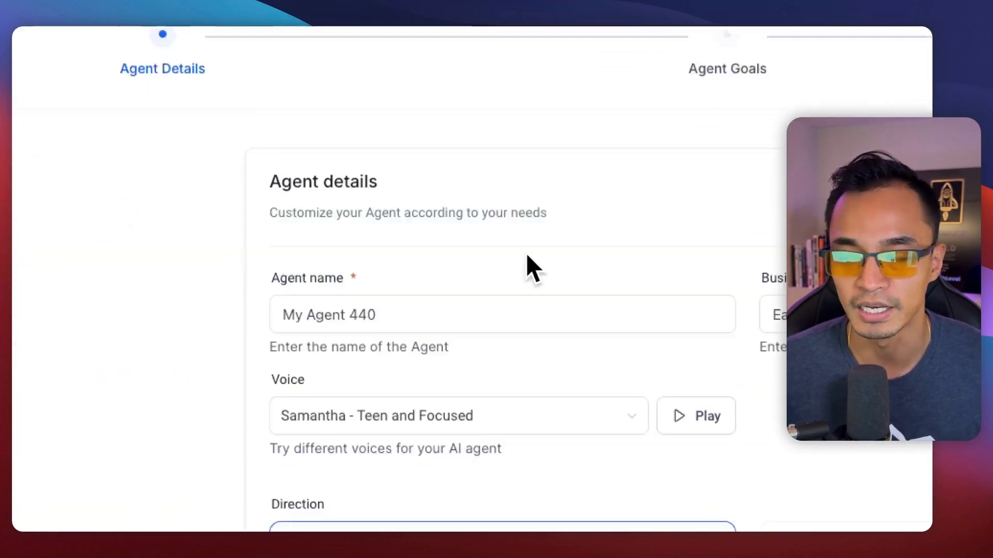
triple_click(439, 168)
text(Ro)
text(of)
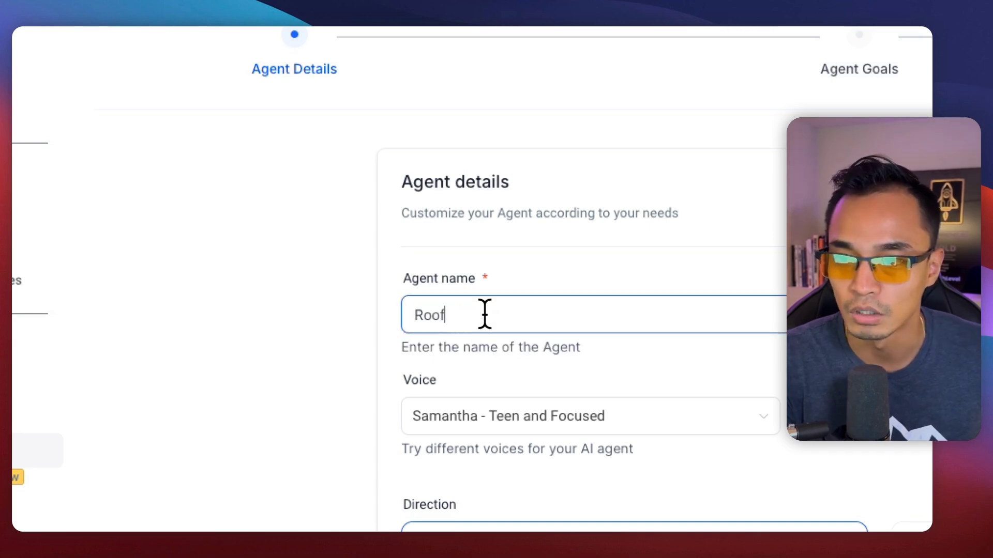
text(er Bot)
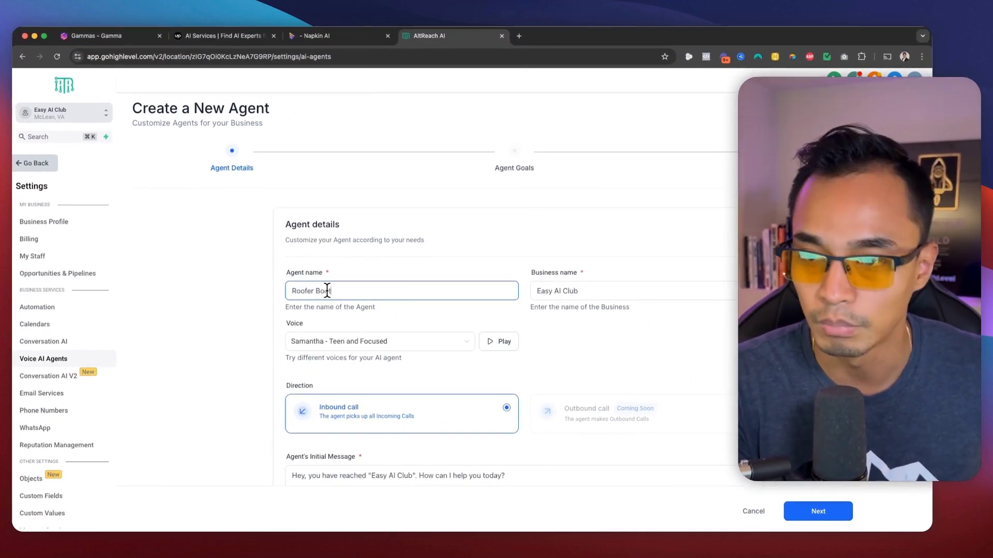
triple_click(534, 290)
text(Roofin)
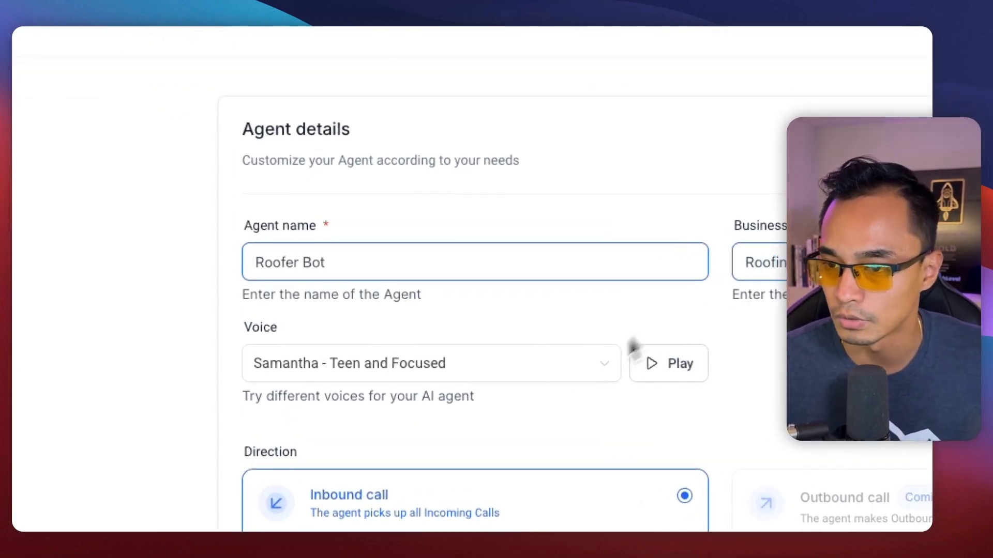
Step: Choose the Sonia - UK voice for the agent
scroll(625, 342, down, 4)
click(517, 166)
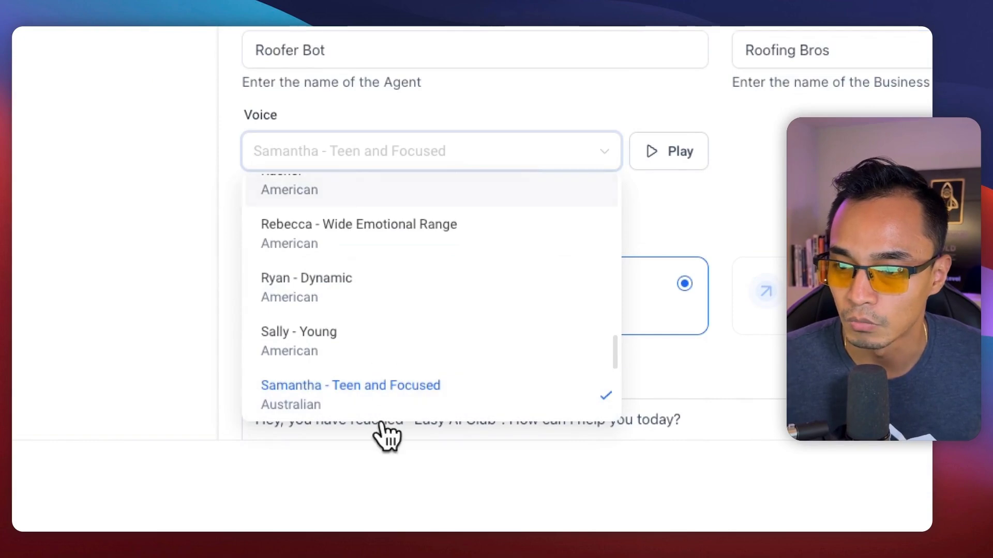
scroll(455, 311, down, 5)
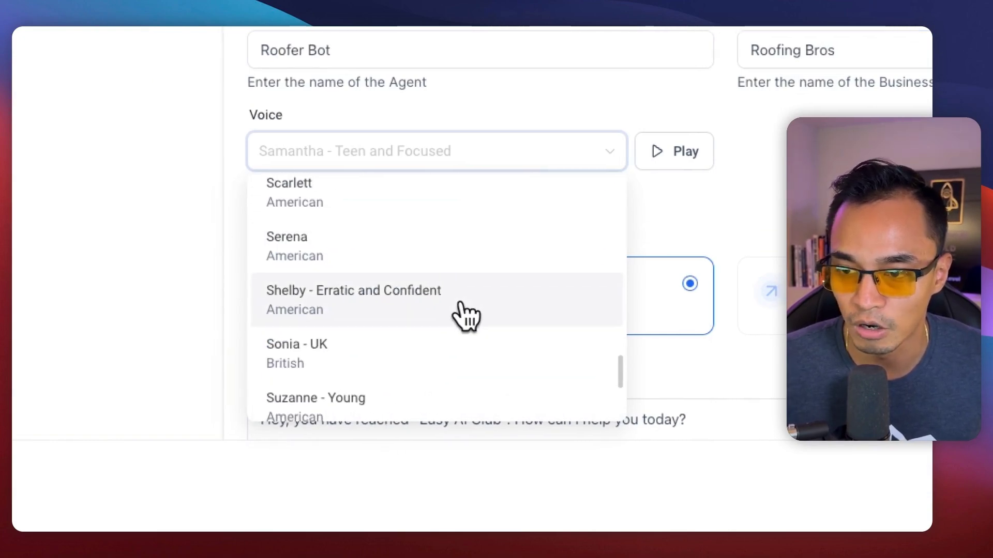
scroll(462, 316, up, 2)
scroll(476, 277, up, 1)
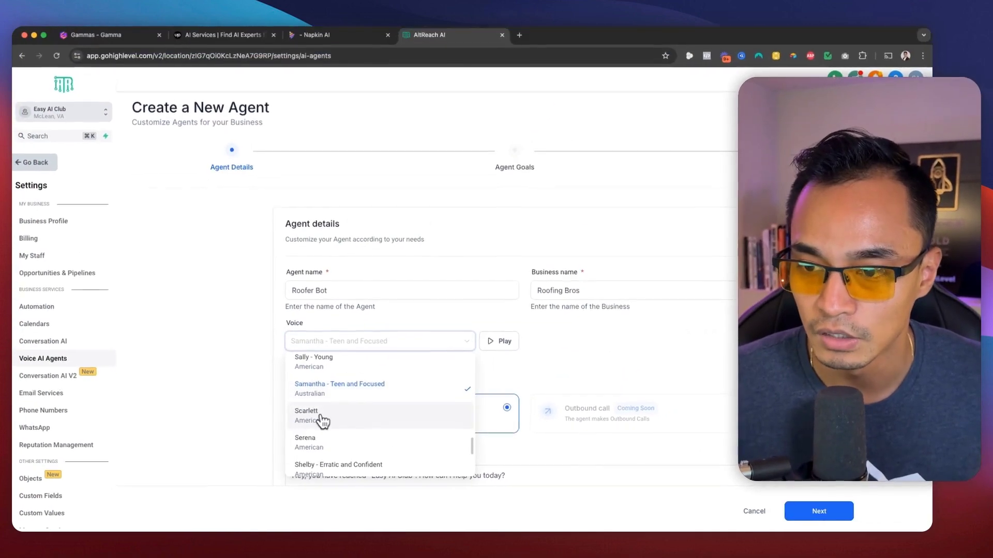
scroll(341, 442, down, 2)
scroll(332, 445, down, 1)
click(323, 428)
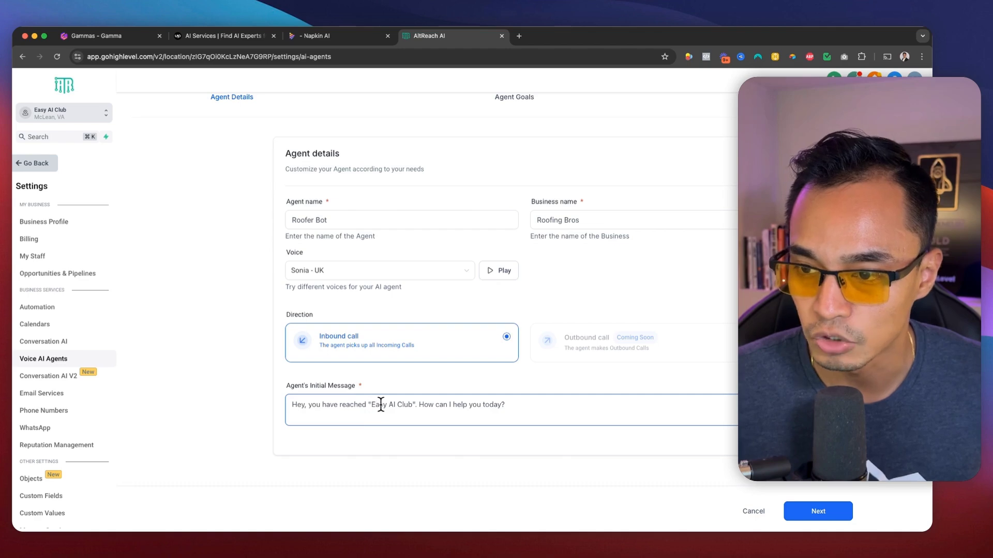
Step: Replace Easy AI Club in the initial greeting with Roofing Bros
drag(606, 214, 470, 218)
key(super+c)
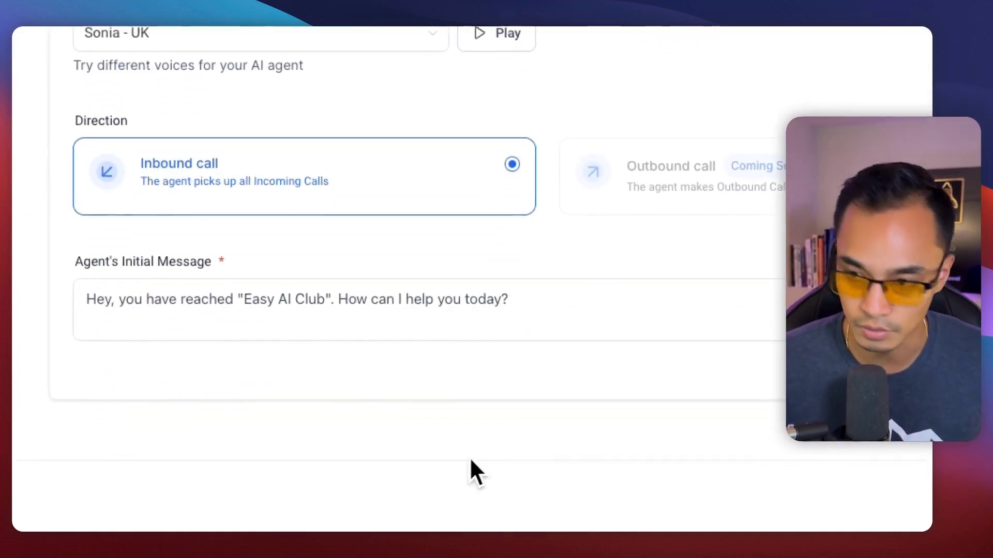
drag(414, 404, 392, 405)
drag(283, 279, 246, 279)
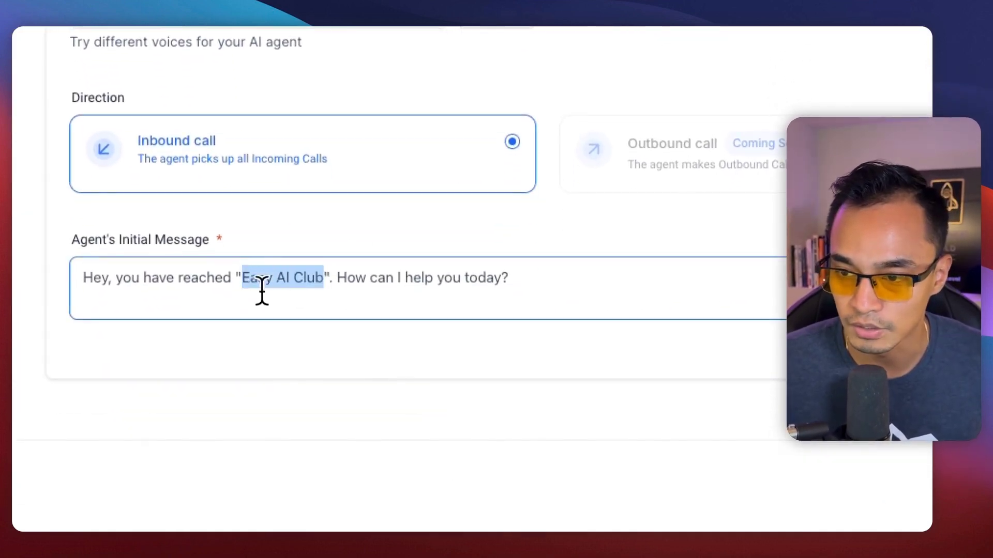
key(super+v)
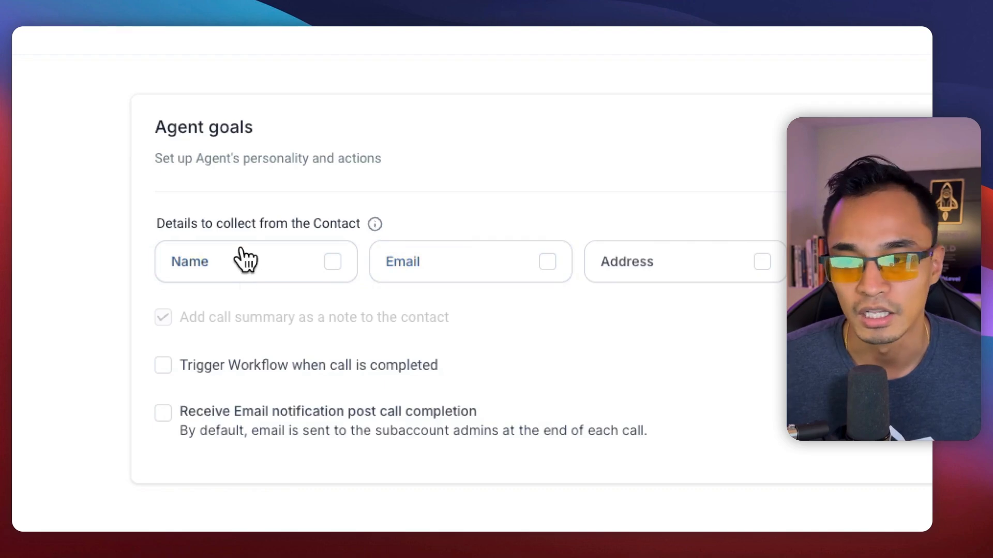
Step: Have the agent collect the caller's name, email and address
click(328, 291)
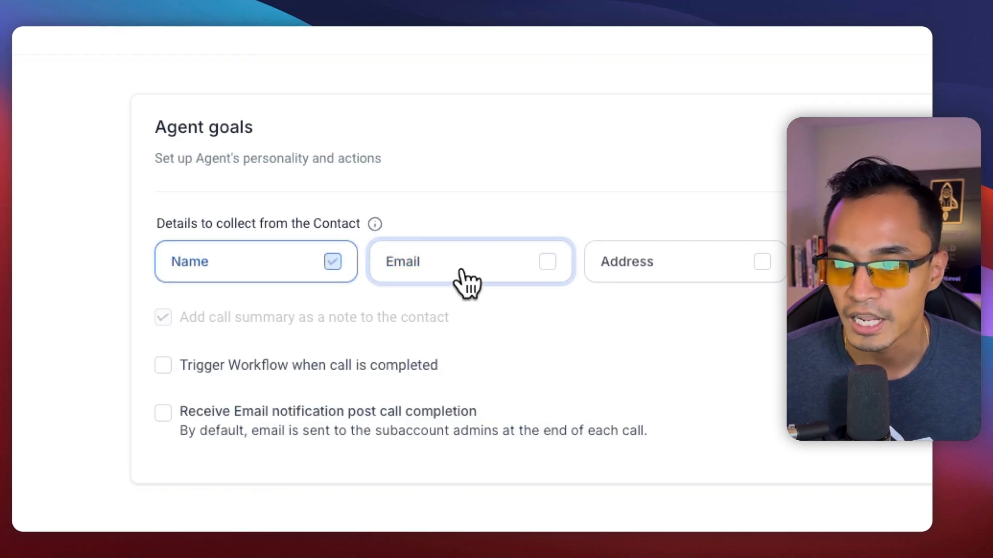
click(439, 300)
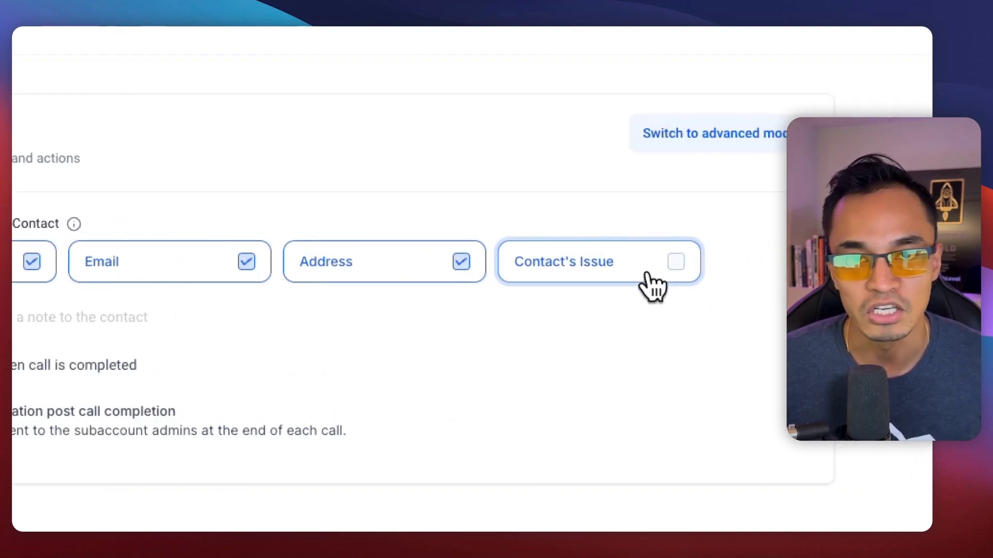
click(698, 272)
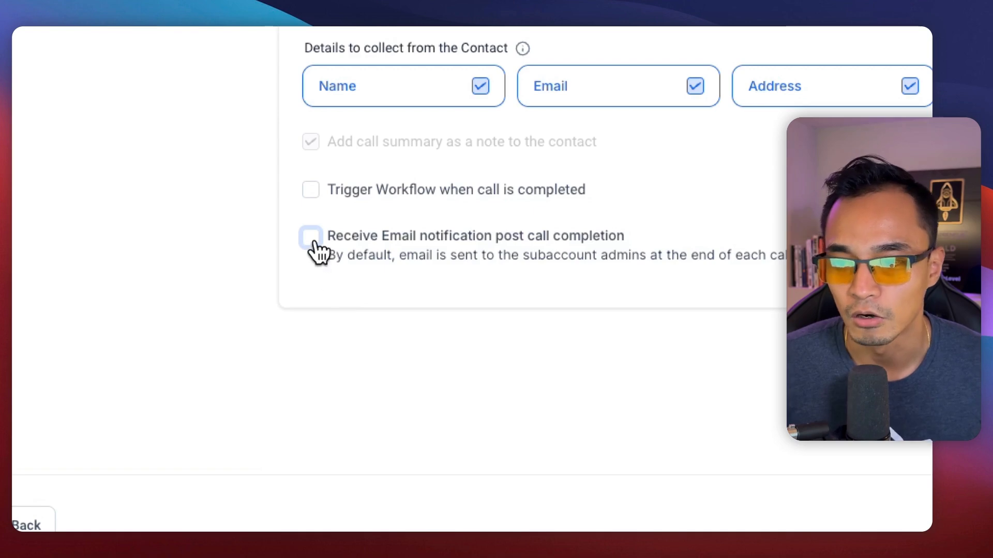
Step: Email post-call notifications to the contact's assigned user
click(290, 368)
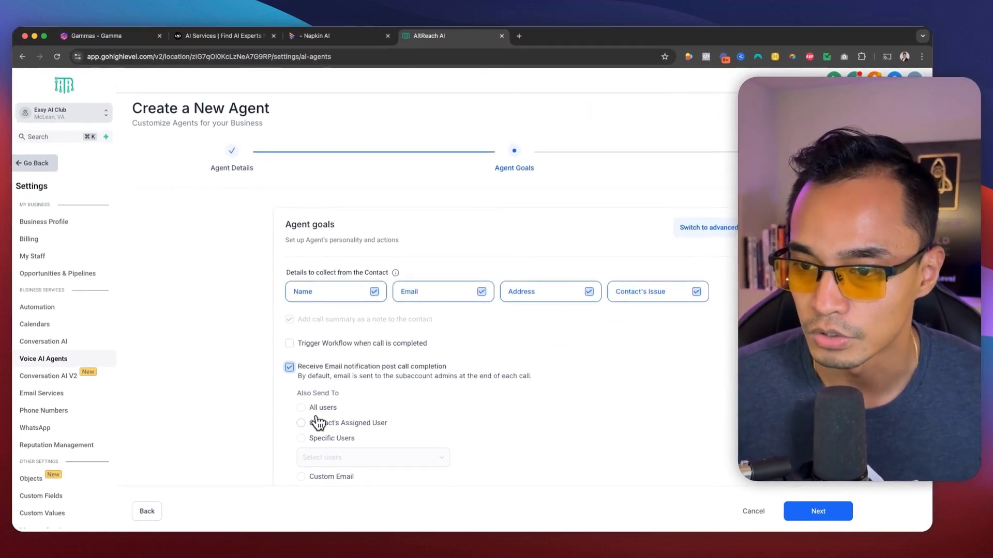
click(316, 409)
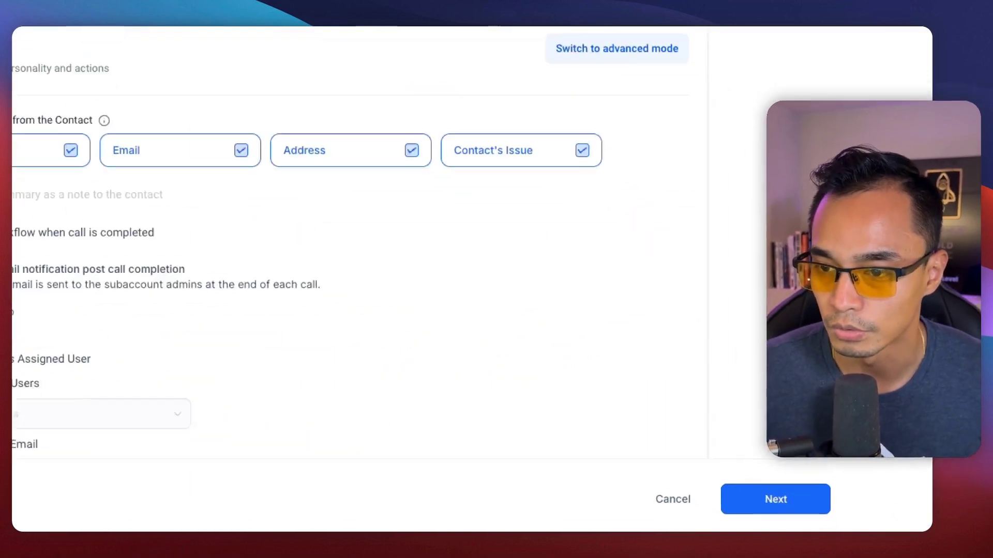
click(320, 423)
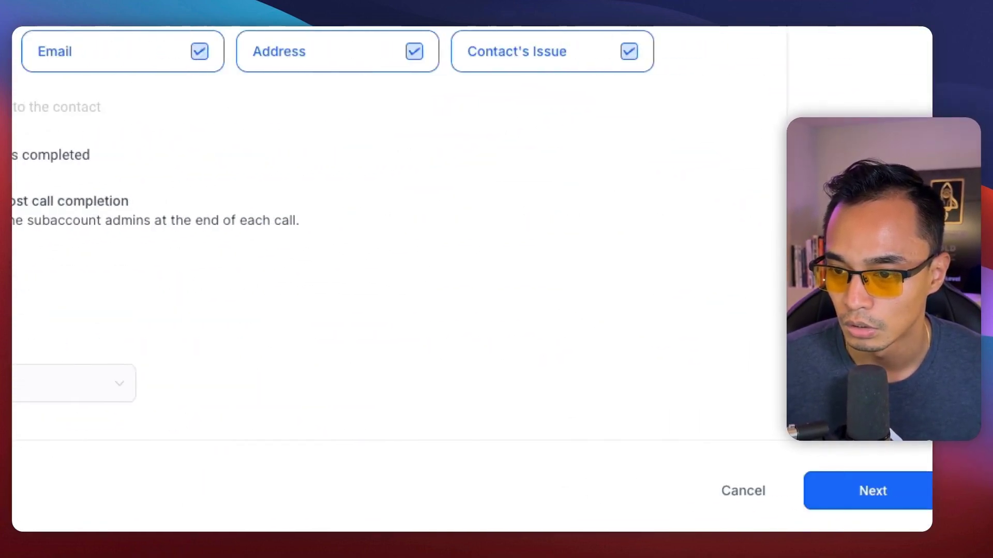
click(672, 501)
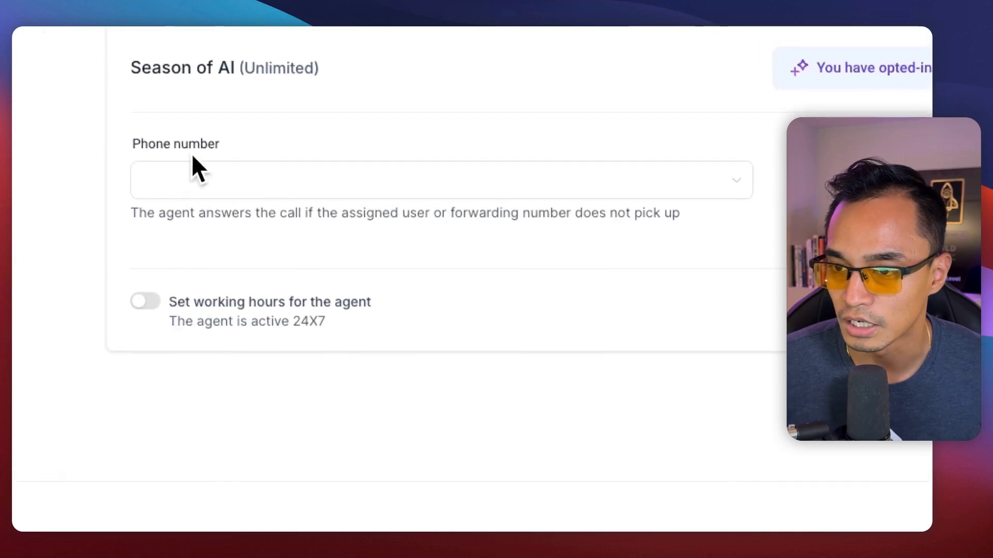
click(309, 184)
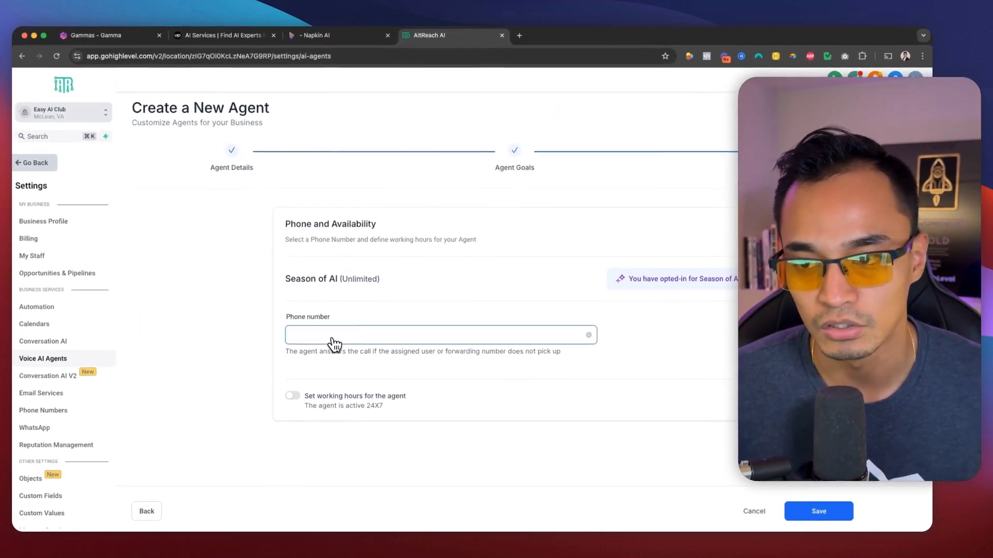
click(462, 287)
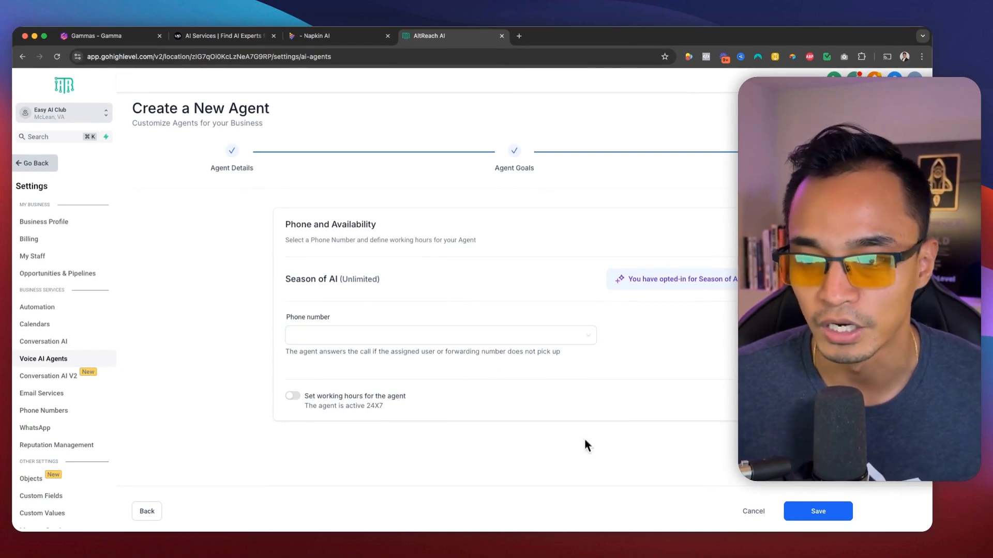
click(815, 513)
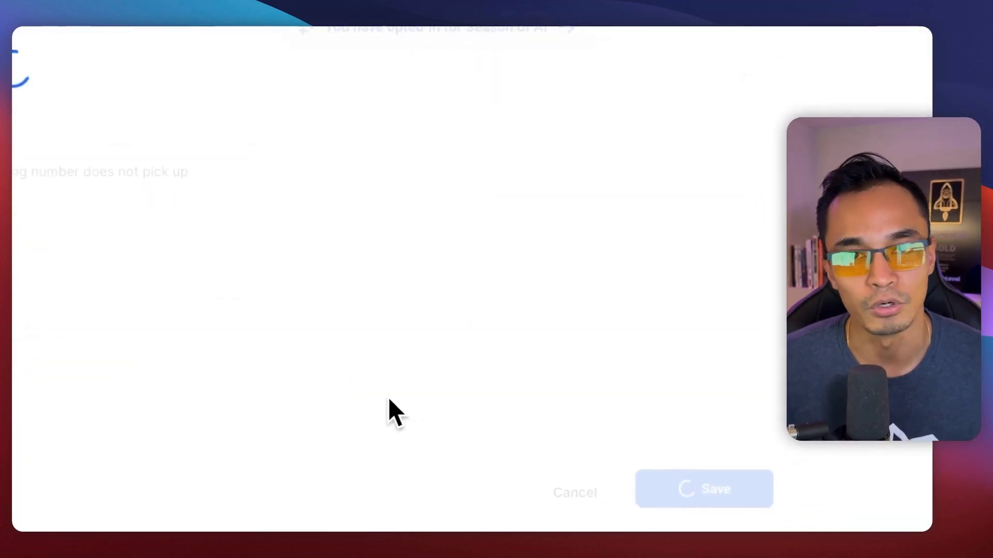